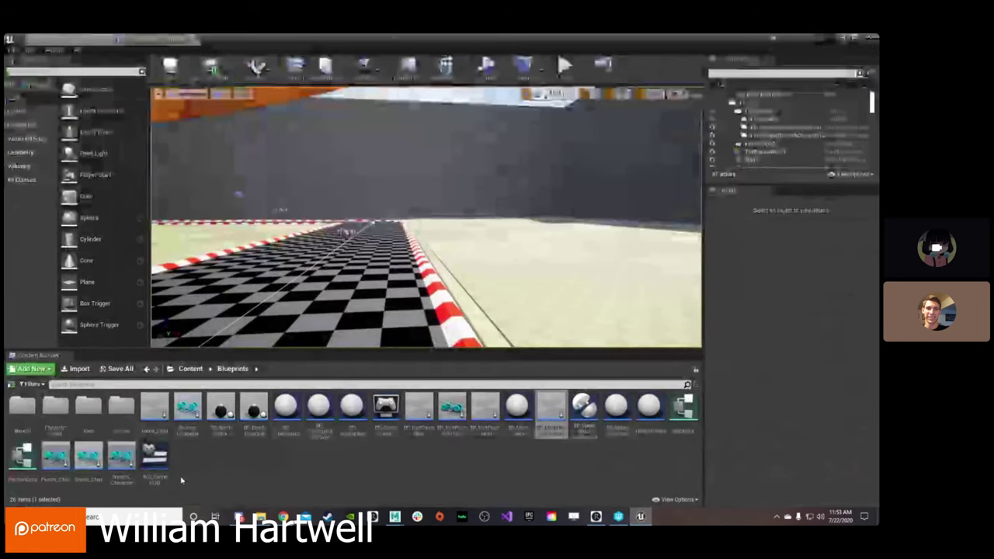
Open the AnimBP_MalletBoy animation blueprint from Content/Assets/CharacterAssets/MalletBoy/CharacterAnims.
{"action": "left_click", "coordinate": [190, 369]}
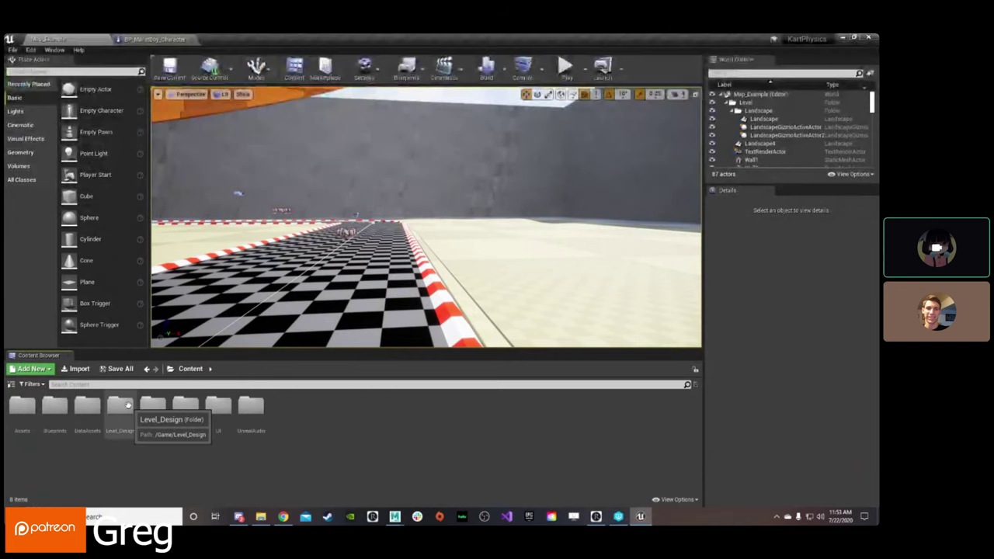
{"action": "double_click", "coordinate": [22, 406]}
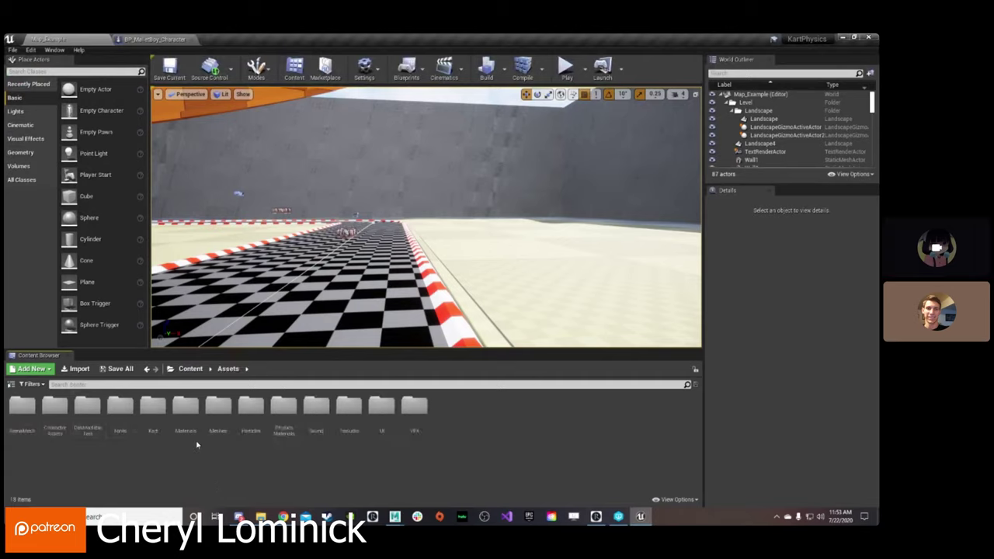
{"action": "double_click", "coordinate": [54, 406]}
{"action": "double_click", "coordinate": [23, 405]}
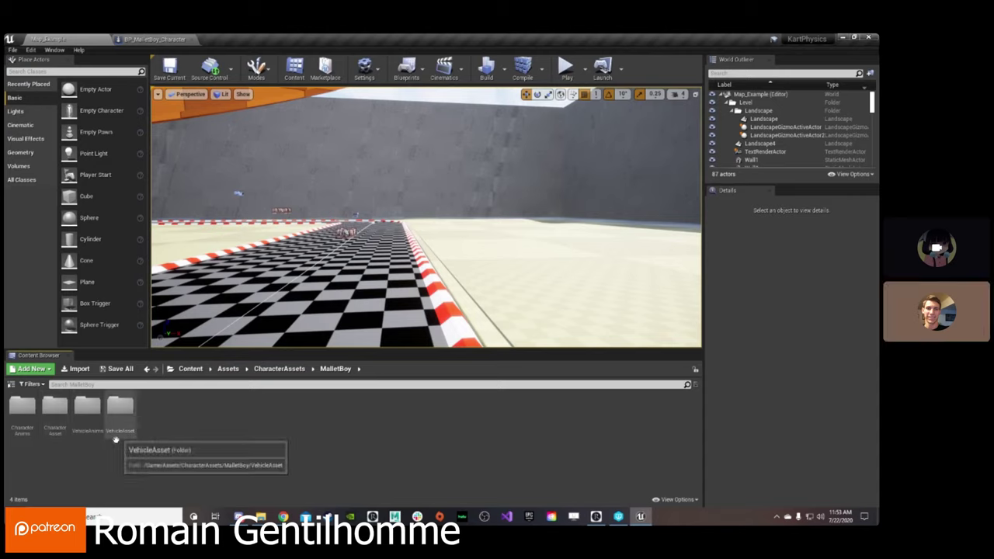
{"action": "double_click", "coordinate": [25, 408]}
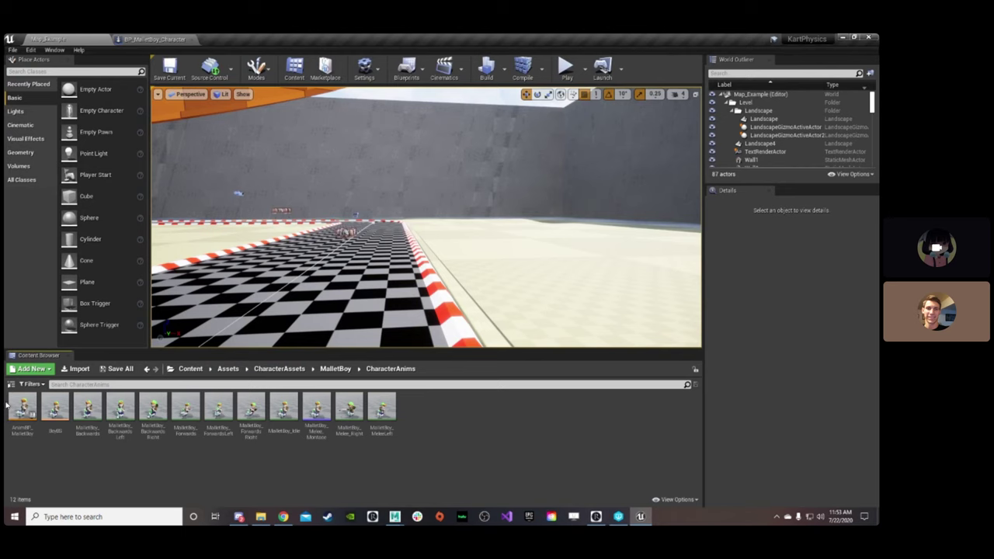
{"action": "double_click", "coordinate": [22, 409]}
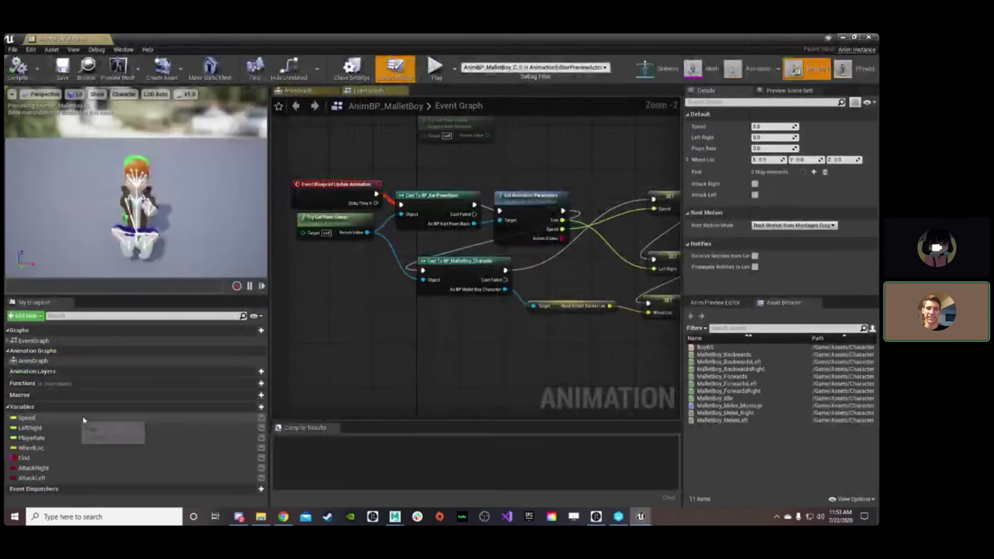
Examine the AnimGraph's BoyBS blend space, cached pose and Two Bone IK chain, and the Event Graph that sets their variables.
{"action": "left_click", "coordinate": [299, 91]}
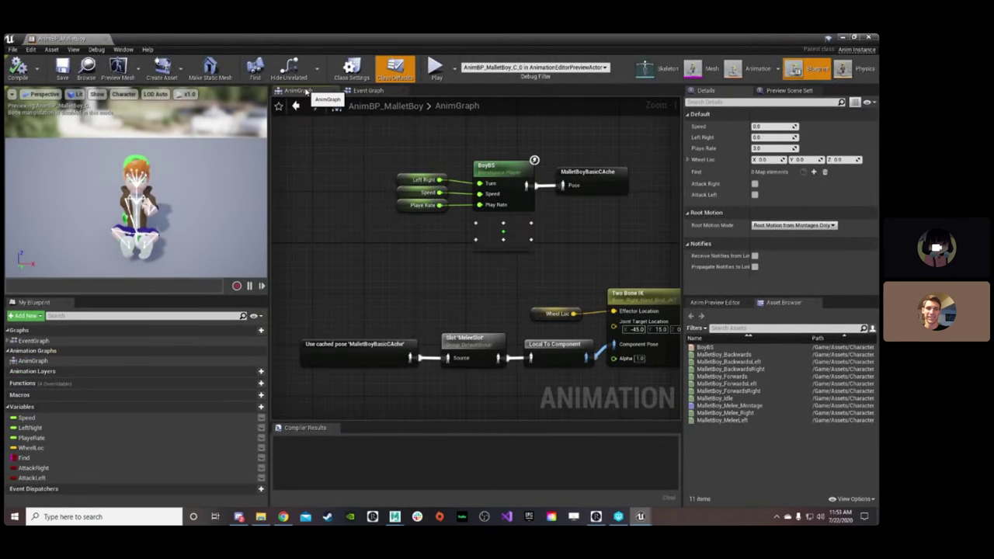
{"action": "right_click_drag", "start_coordinate": [510, 284], "coordinate": [347, 258]}
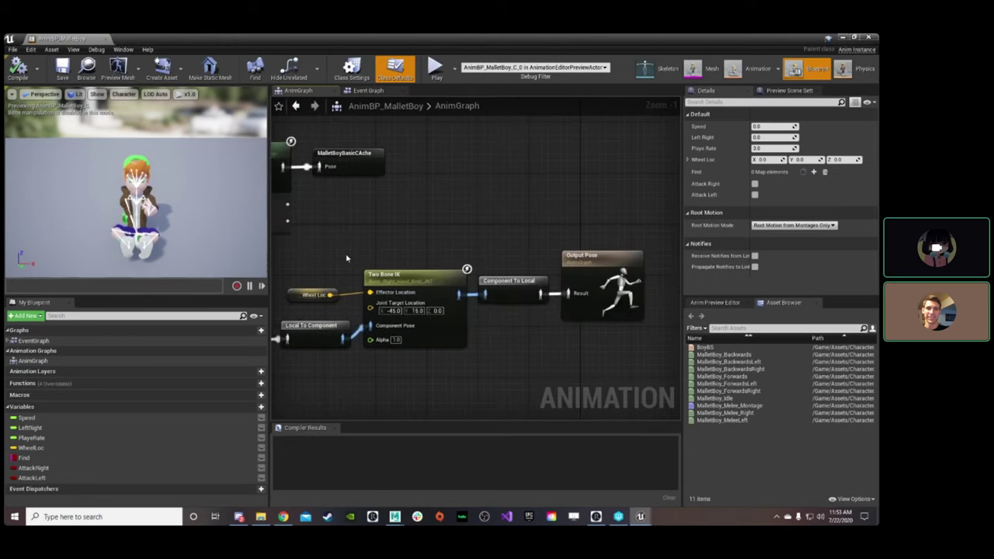
{"action": "left_click", "coordinate": [367, 90]}
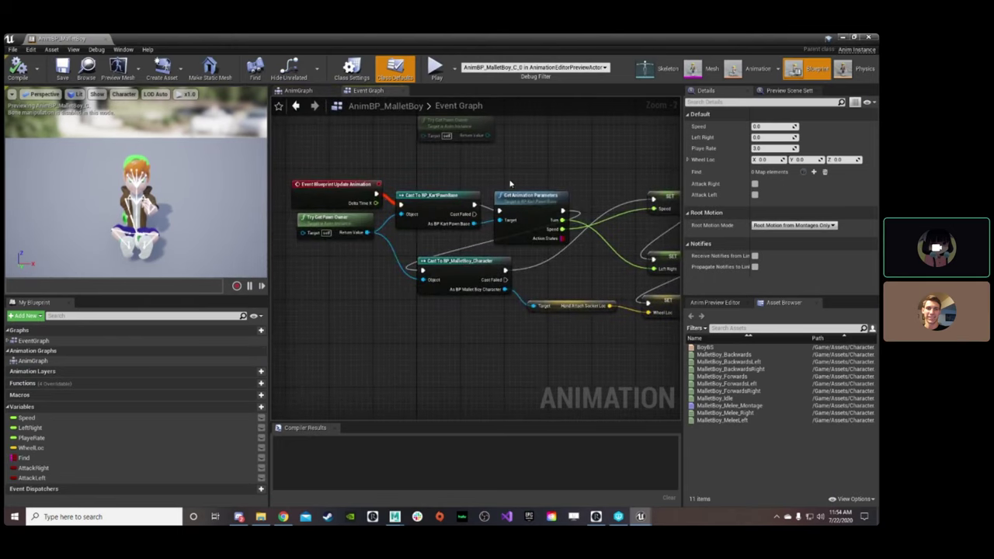
{"action": "right_click_drag", "start_coordinate": [511, 184], "coordinate": [471, 174]}
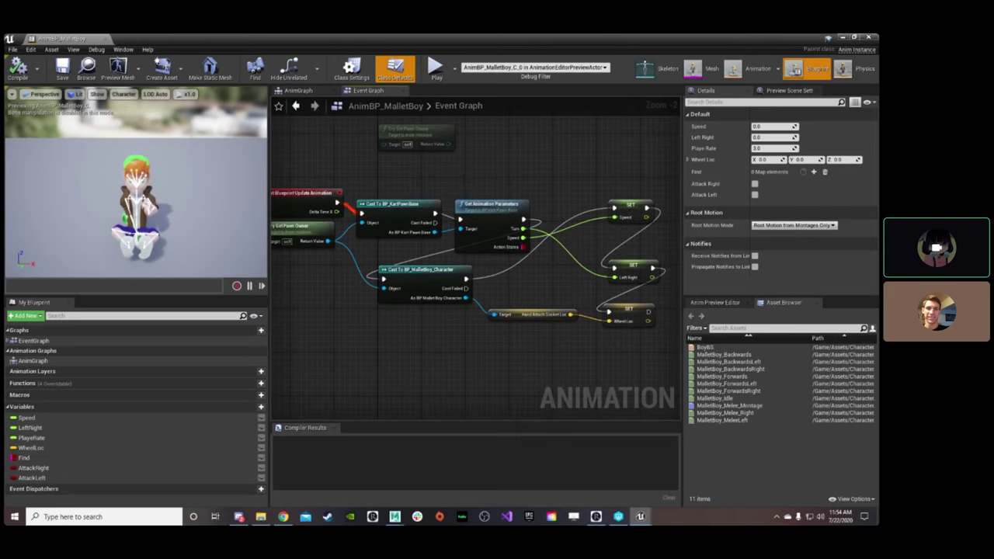
{"action": "right_click_drag", "start_coordinate": [402, 180], "coordinate": [444, 171]}
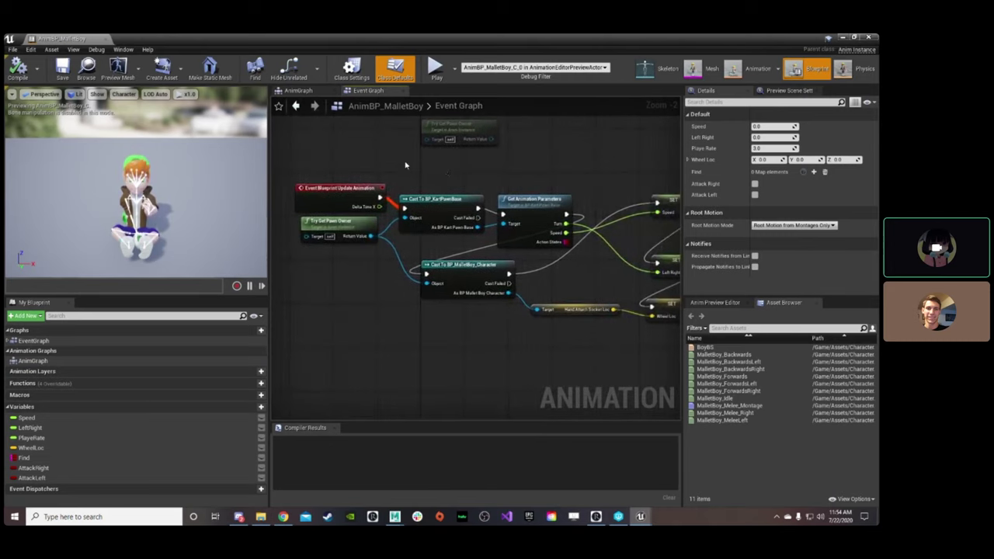
{"action": "left_click", "coordinate": [303, 91]}
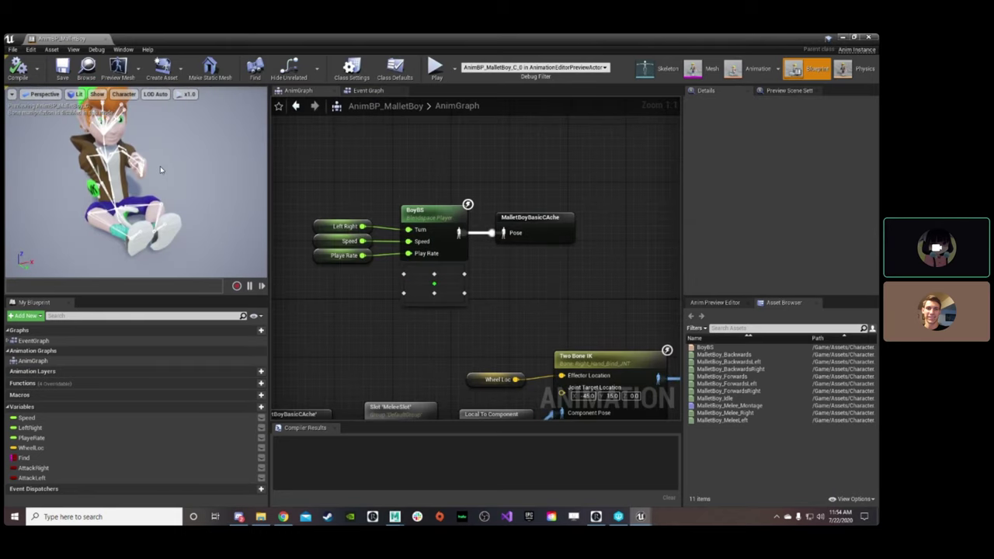
{"action": "right_click_drag", "start_coordinate": [321, 225], "coordinate": [252, 183]}
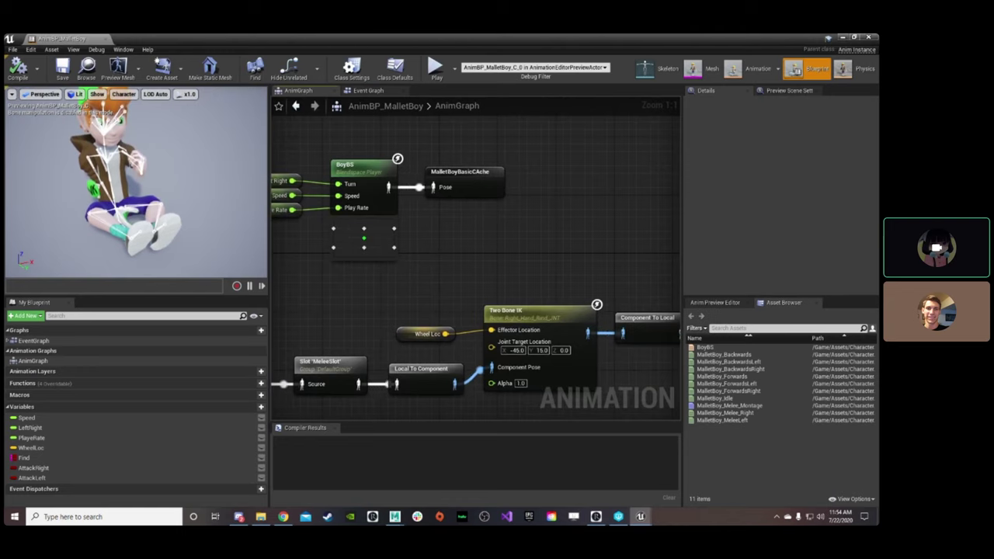
{"action": "right_click_drag", "start_coordinate": [450, 257], "coordinate": [550, 291]}
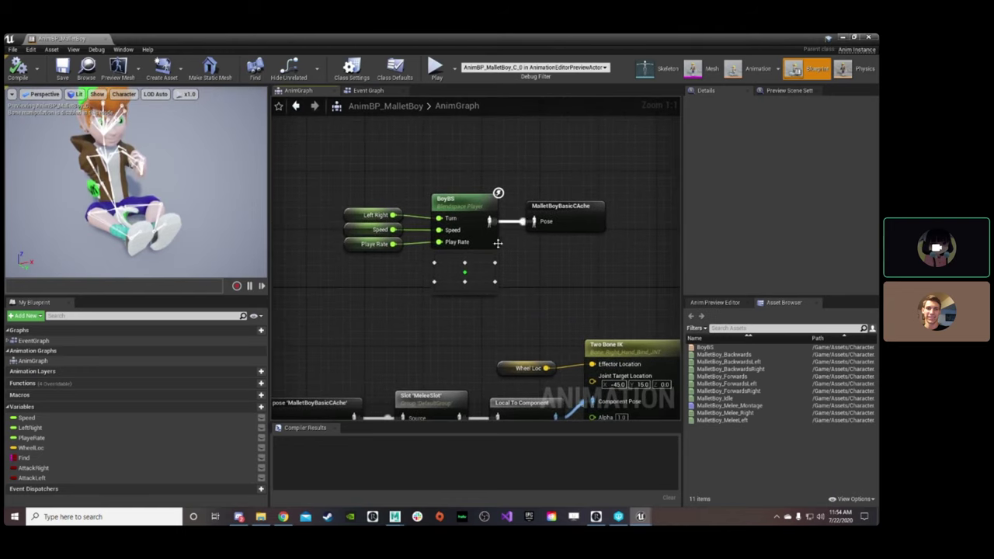
In the Event Graph, move the Event Blueprint Update Animation node slightly up and farther from the Cast To BP_KartPawnBase node.
{"action": "left_click", "coordinate": [368, 90]}
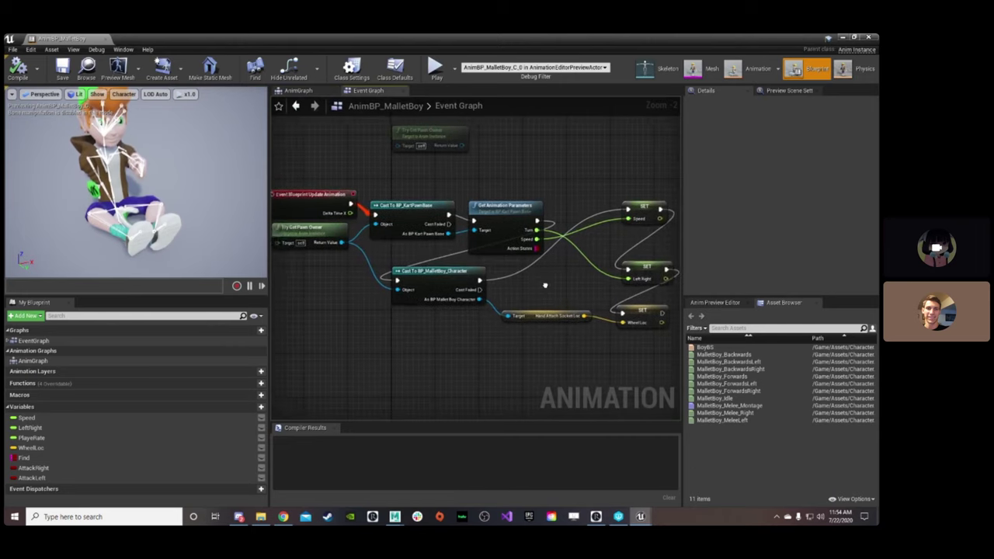
{"action": "left_click_drag", "start_coordinate": [343, 195], "coordinate": [330, 190]}
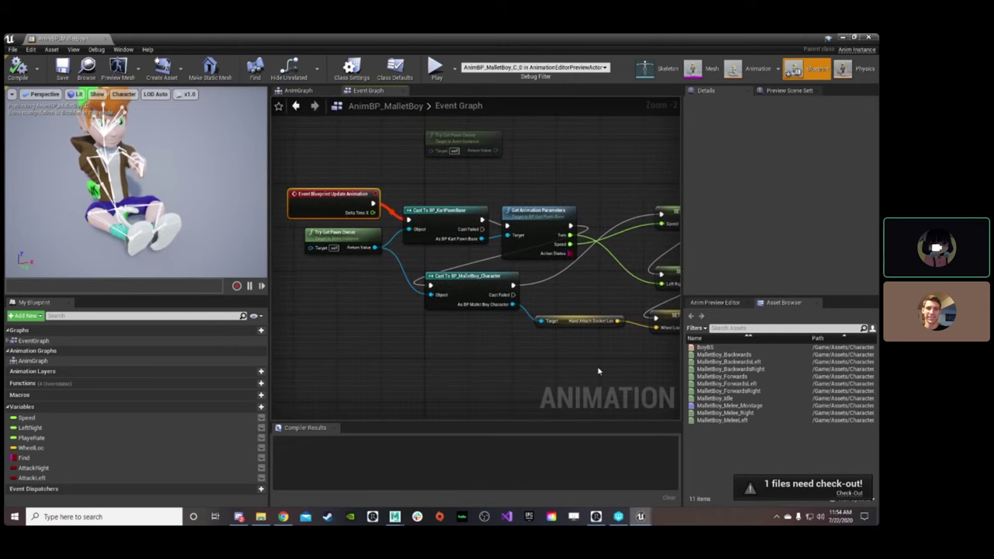
{"action": "left_click", "coordinate": [857, 498]}
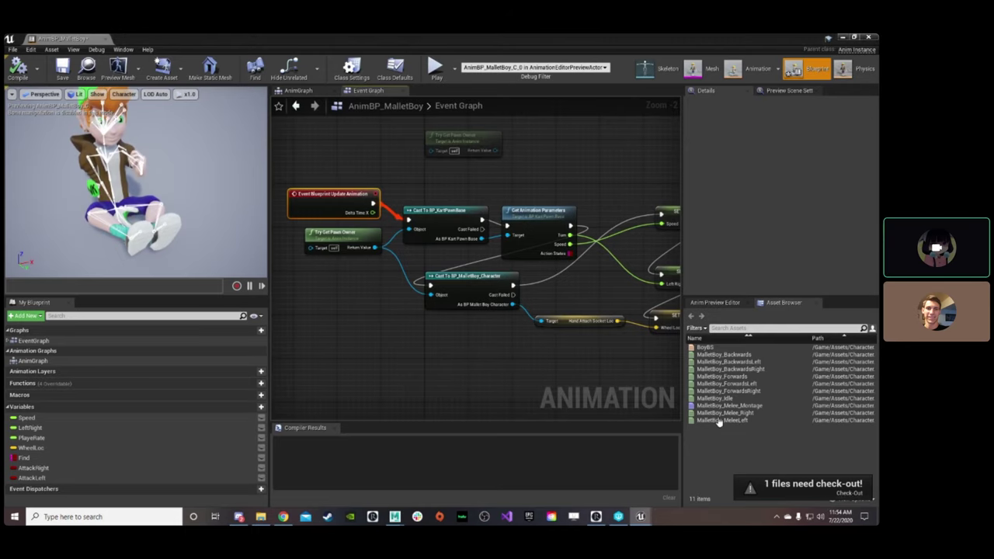
{"action": "left_click", "coordinate": [543, 359]}
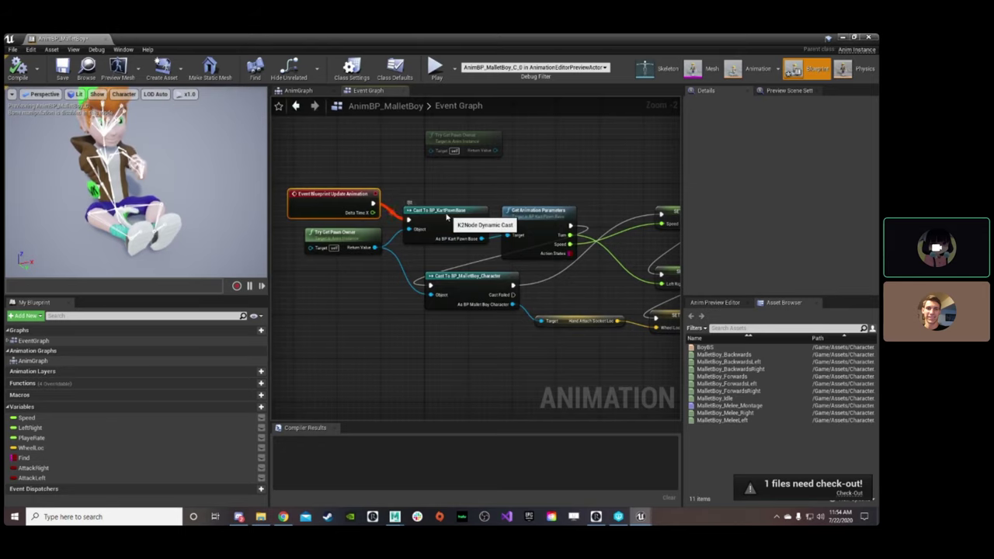
Inspect the Cast To BP_KartPawnBase and Get Animation Parameters nodes and the Speed, Left Right and Wheel Loc setters.
{"action": "left_click", "coordinate": [447, 219]}
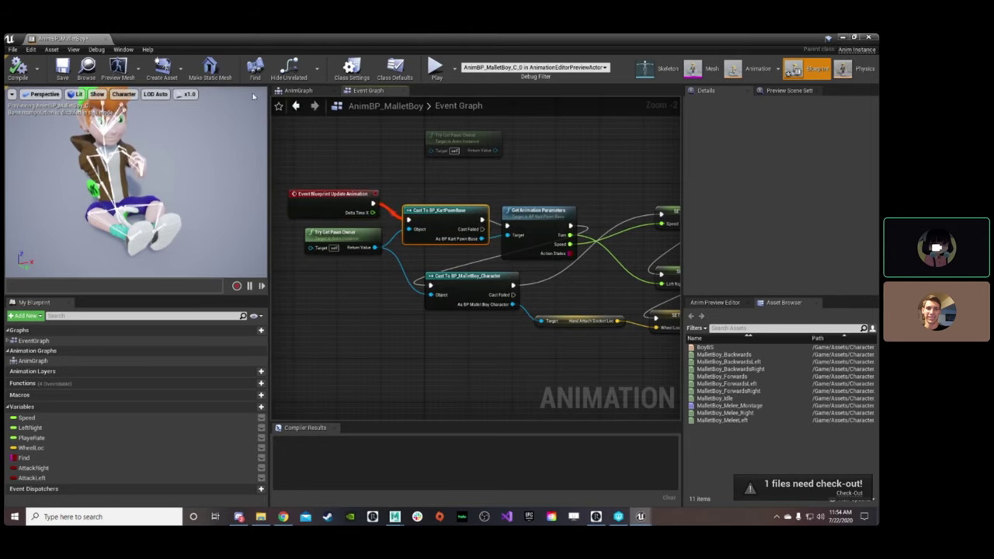
{"action": "left_click", "coordinate": [530, 214]}
{"action": "right_click_drag", "start_coordinate": [620, 183], "coordinate": [583, 173]}
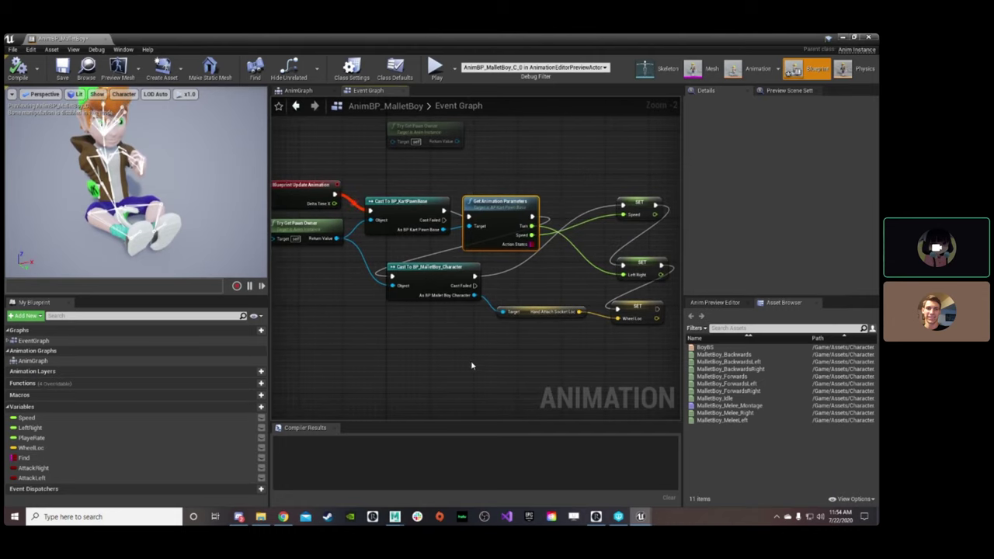
{"action": "right_click_drag", "start_coordinate": [468, 344], "coordinate": [432, 330]}
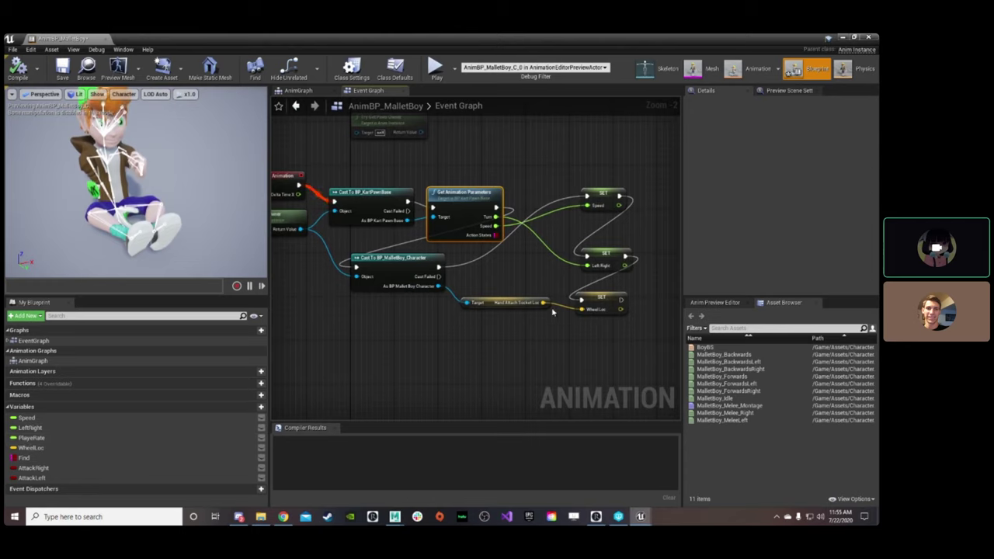
{"action": "right_click_drag", "start_coordinate": [349, 335], "coordinate": [443, 343]}
{"action": "right_click_drag", "start_coordinate": [589, 286], "coordinate": [478, 249]}
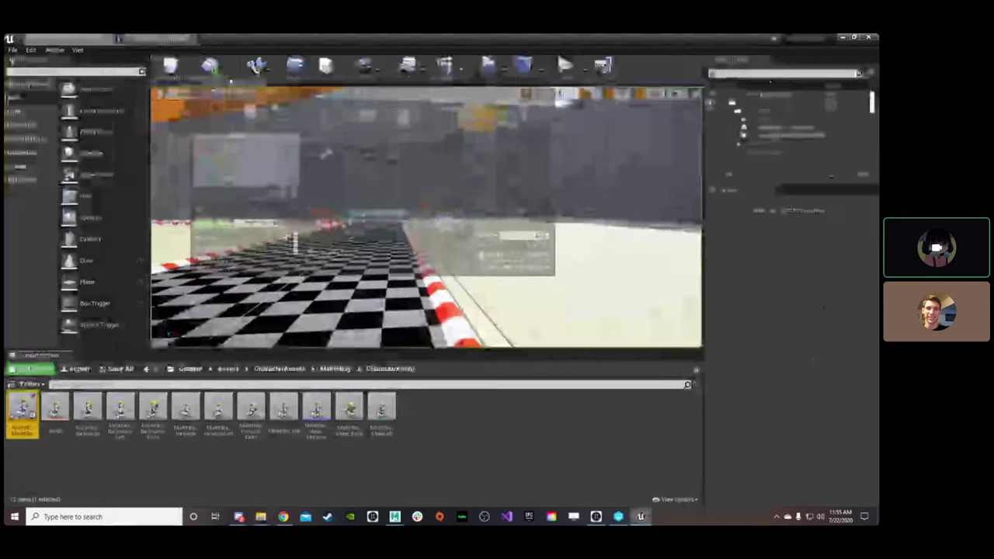
Return to the Map_Example level and browse MalletBoy's VehicleAnims folder.
{"action": "left_click", "coordinate": [228, 44]}
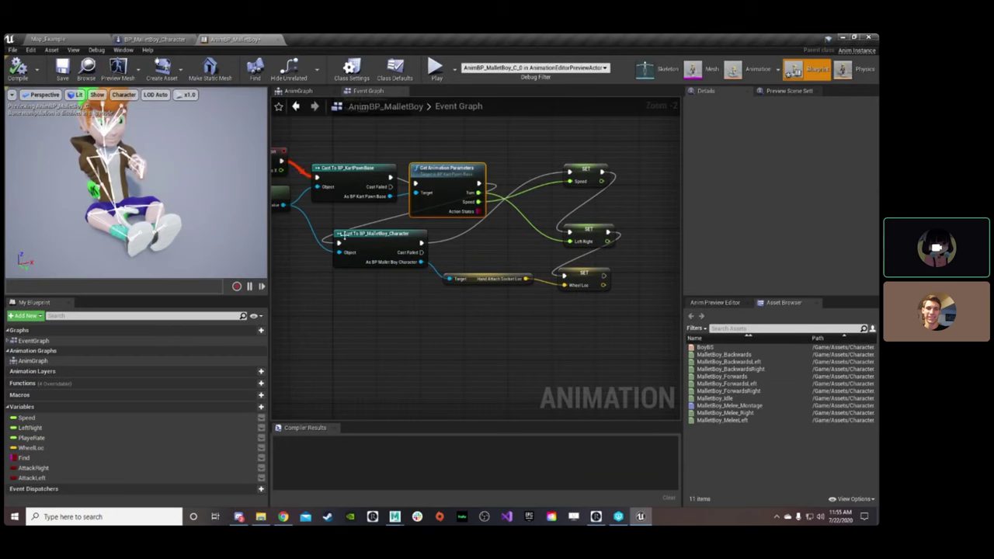
{"action": "left_click", "coordinate": [68, 37]}
{"action": "left_click", "coordinate": [328, 368]}
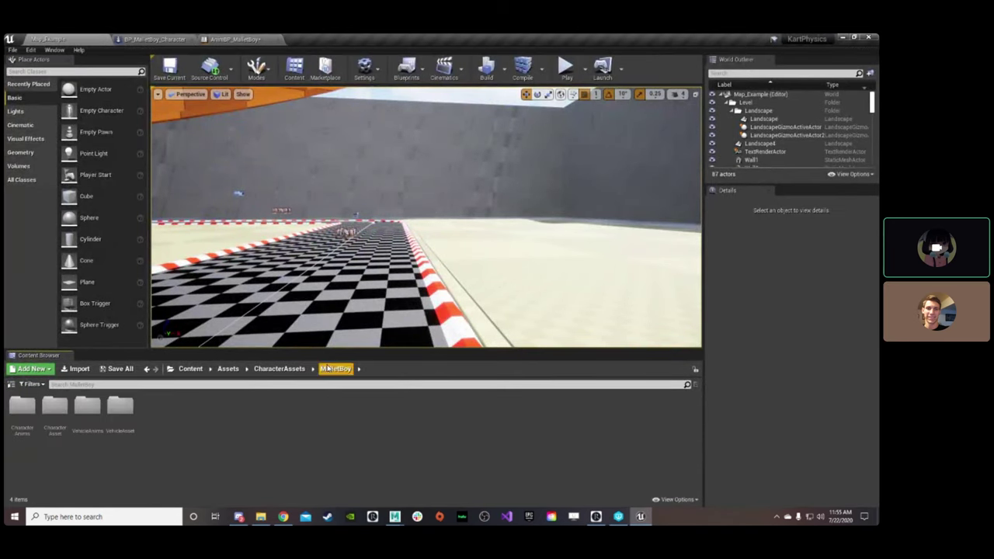
{"action": "double_click", "coordinate": [87, 405]}
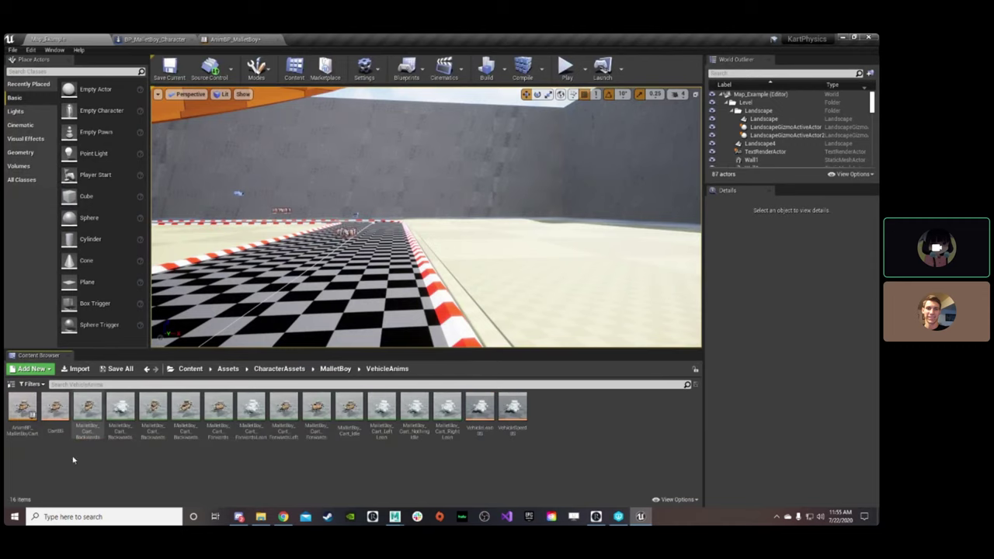
Open the MalletBoy_Cart skeletal mesh from MalletBoy's VehicleAsset folder and switch to its skeleton.
{"action": "left_click", "coordinate": [339, 370]}
{"action": "double_click", "coordinate": [119, 408]}
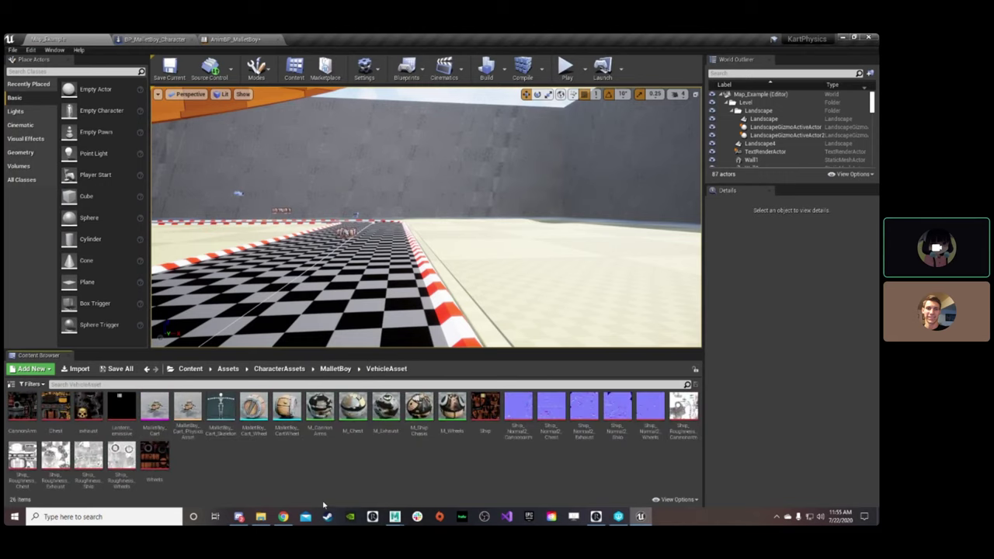
{"action": "double_click", "coordinate": [160, 405]}
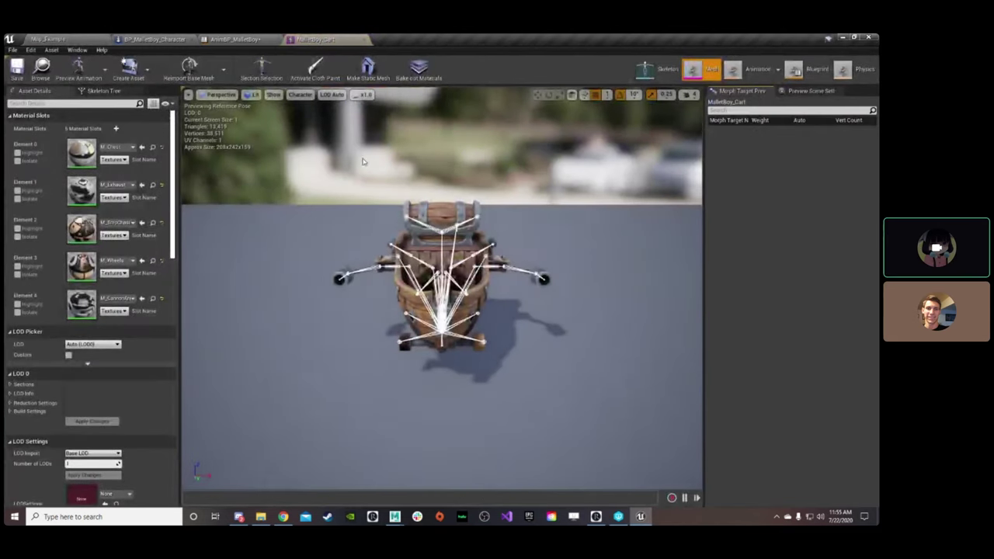
{"action": "left_click", "coordinate": [656, 69]}
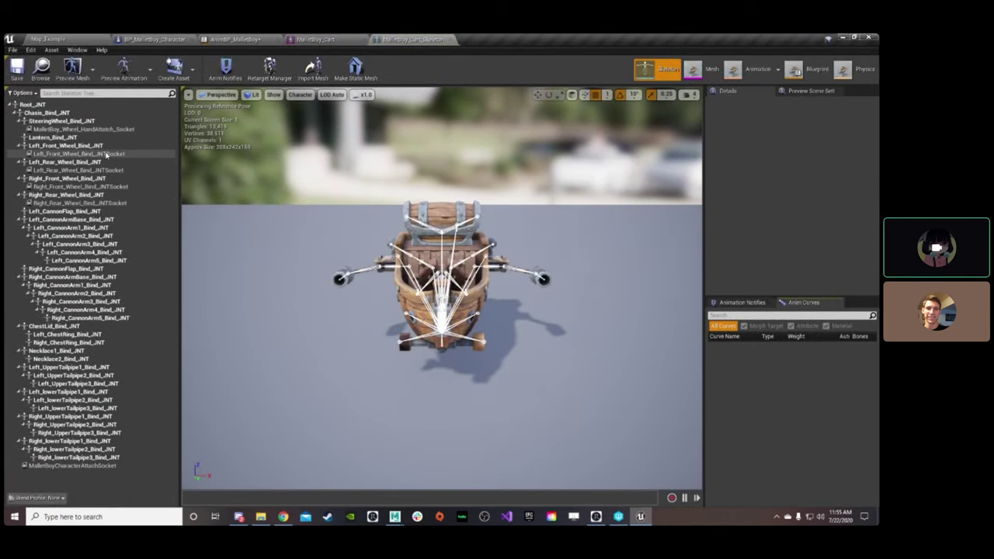
Select MalletBoy_Wheel_HandAttatch_Socket under the steering wheel bone and inspect it up close on the wheel.
{"action": "left_click", "coordinate": [109, 130]}
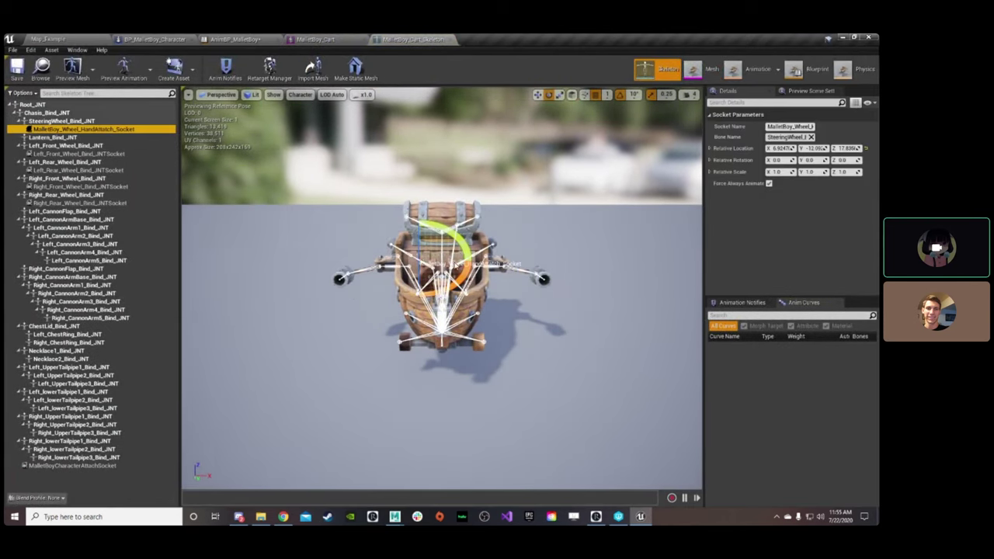
{"action": "key", "text": "f"}
{"action": "right_click_drag", "start_coordinate": [456, 265], "coordinate": [466, 326]}
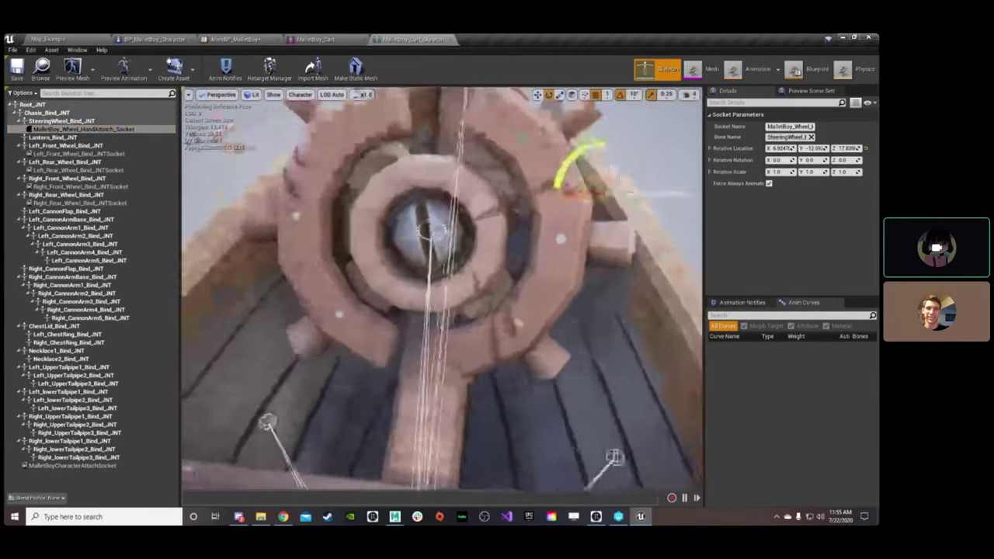
{"action": "left_click_drag", "start_coordinate": [443, 233], "coordinate": [492, 250]}
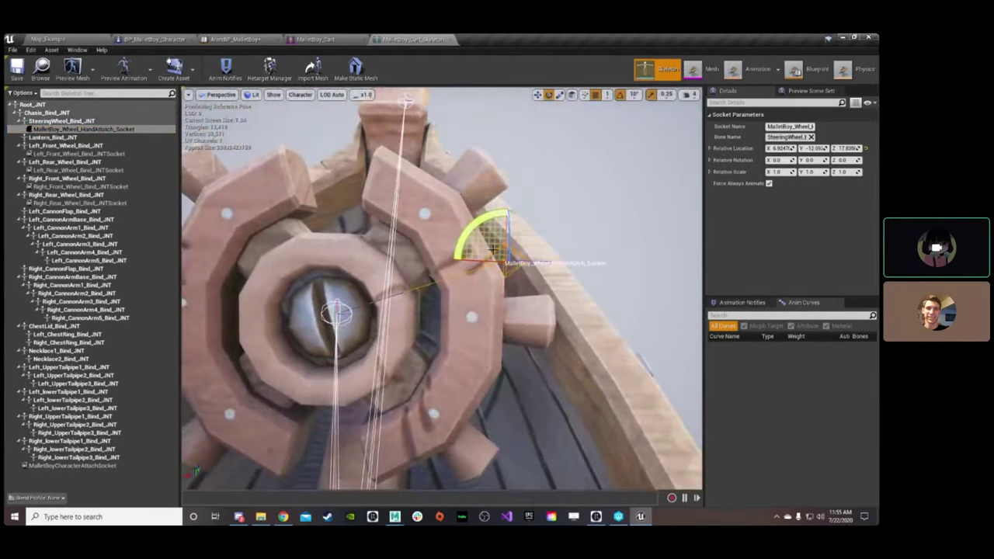
Test-rotate the SteeringWheel_Bind_JNT bone, undo the rotation and reselect the wheel's hand-attach socket.
{"action": "left_click", "coordinate": [339, 308]}
{"action": "mouse_move", "coordinate": [365, 277]}
{"action": "left_mouse_down"}
{"action": "mouse_move", "coordinate": [333, 264]}
{"action": "mouse_move", "coordinate": [382, 288]}
{"action": "mouse_move", "coordinate": [362, 269]}
{"action": "mouse_move", "coordinate": [363, 283]}
{"action": "left_mouse_up"}
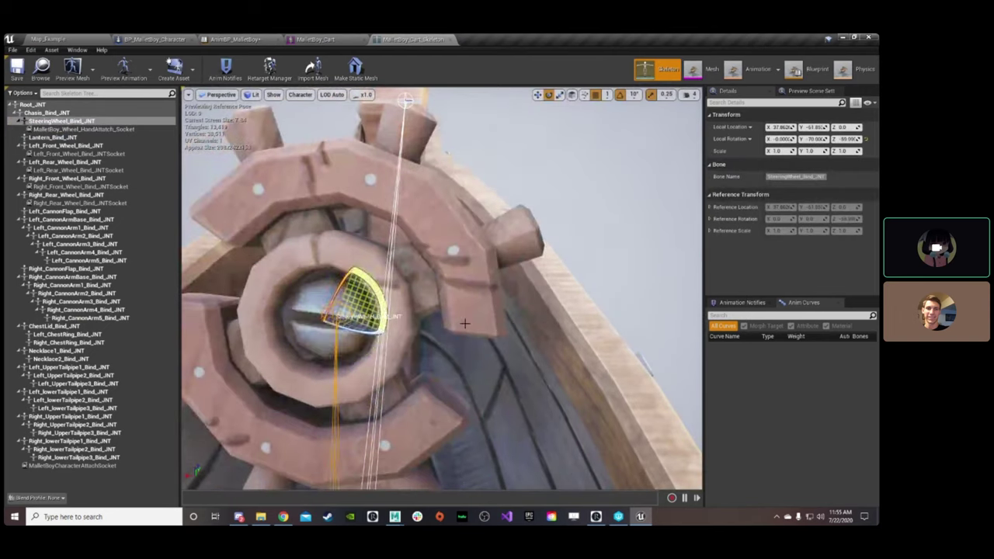
{"action": "key", "text": "ctrl+z"}
{"action": "left_click", "coordinate": [78, 129]}
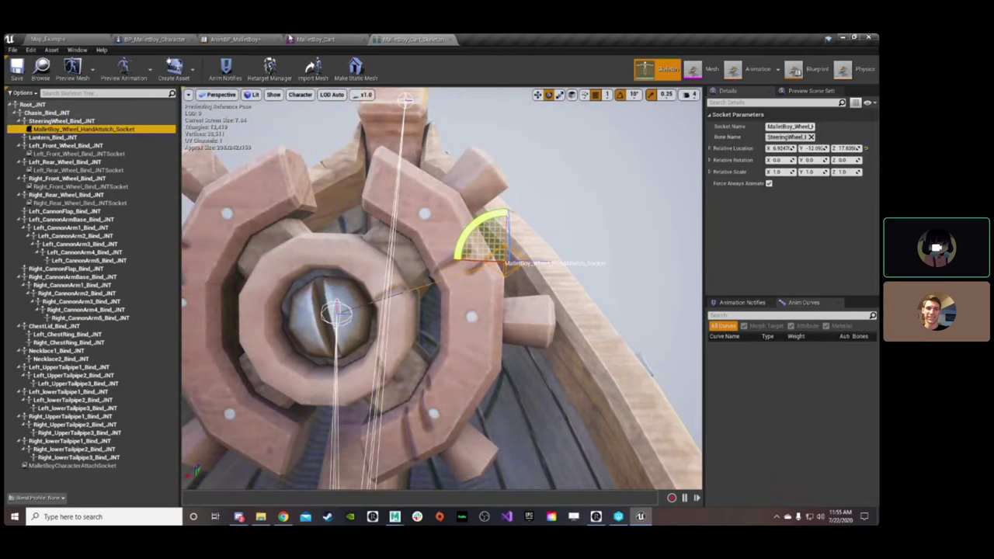
Return to the AnimBP_MalletBoy blueprint and inspect the BoyBS blend space player and its inputs in the AnimGraph.
{"action": "left_click", "coordinate": [256, 38]}
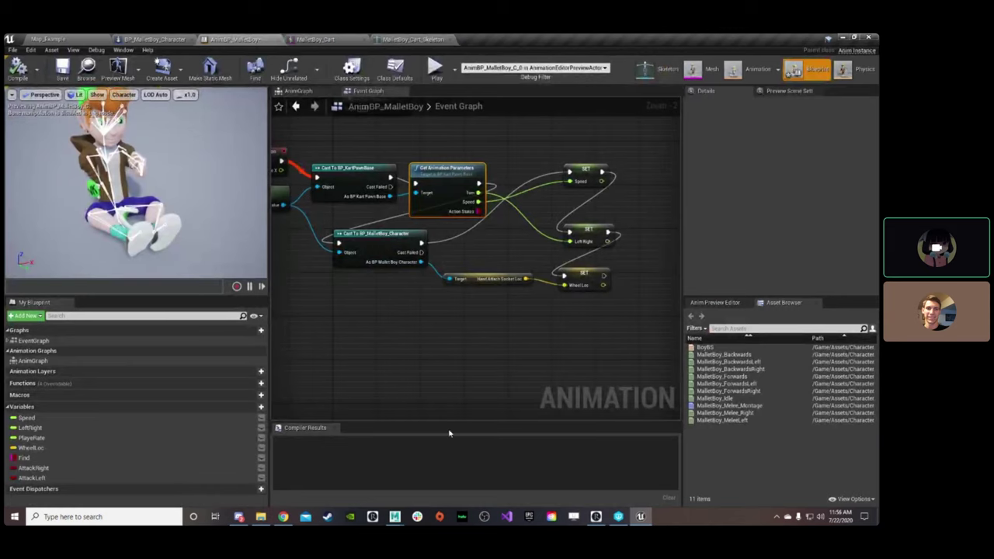
{"action": "left_click", "coordinate": [296, 107]}
{"action": "left_click", "coordinate": [295, 107]}
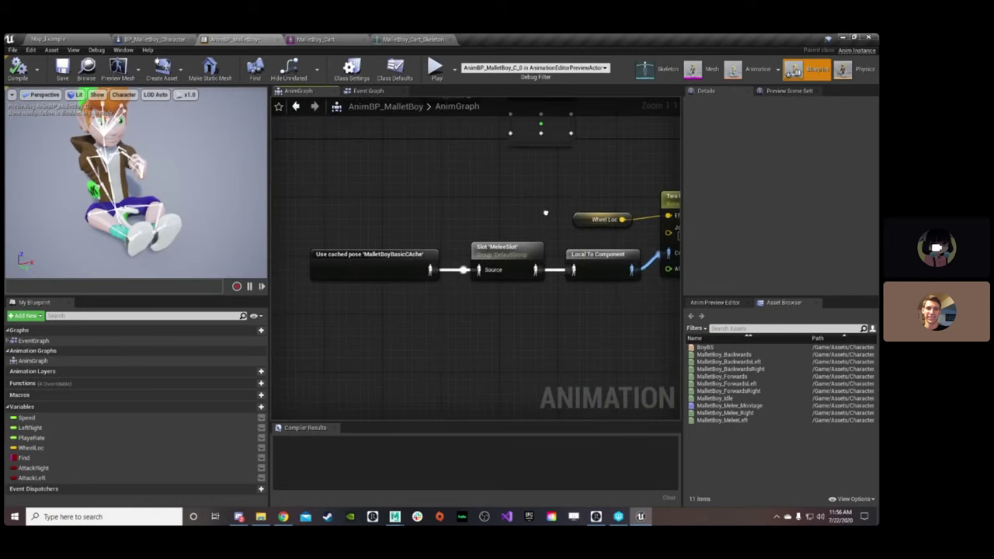
{"action": "right_click_drag", "start_coordinate": [533, 160], "coordinate": [585, 339]}
{"action": "scroll", "coordinate": [479, 316], "scroll_direction": "up", "scroll_amount": 1}
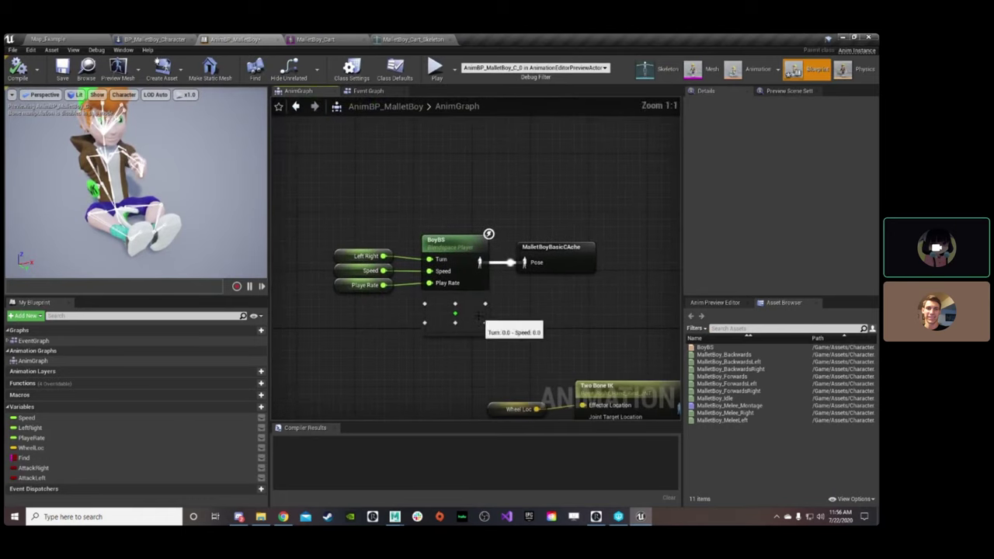
Review the turn and speed assignments in the Event Graph and open the BoyBS blend space from MalletBoy's CharacterAnims folder.
{"action": "left_click", "coordinate": [362, 92]}
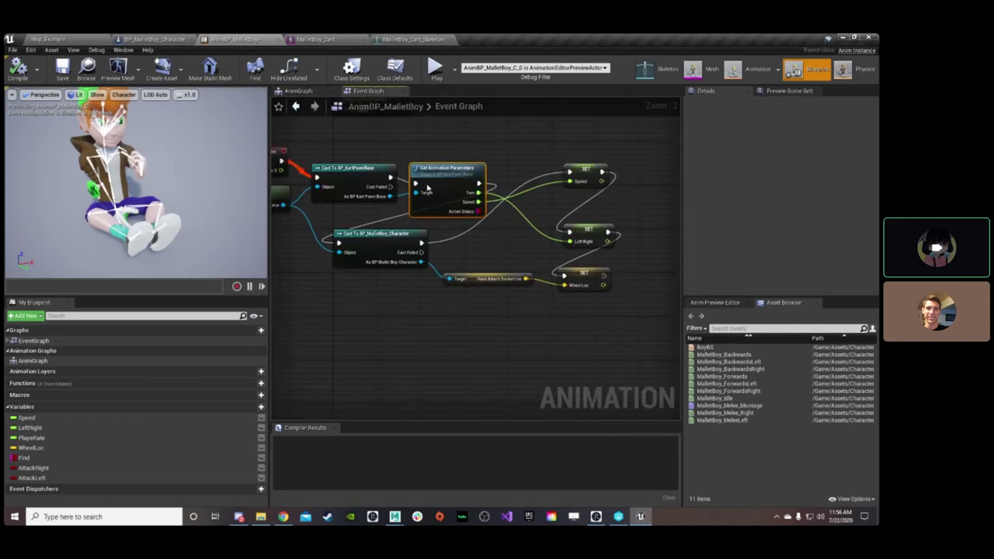
{"action": "left_click", "coordinate": [308, 91]}
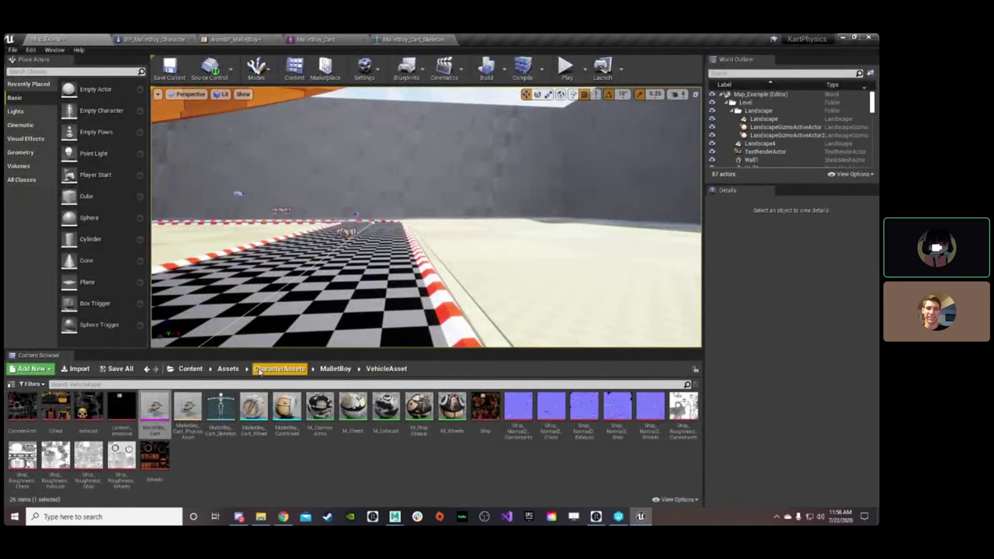
{"action": "left_click", "coordinate": [334, 369]}
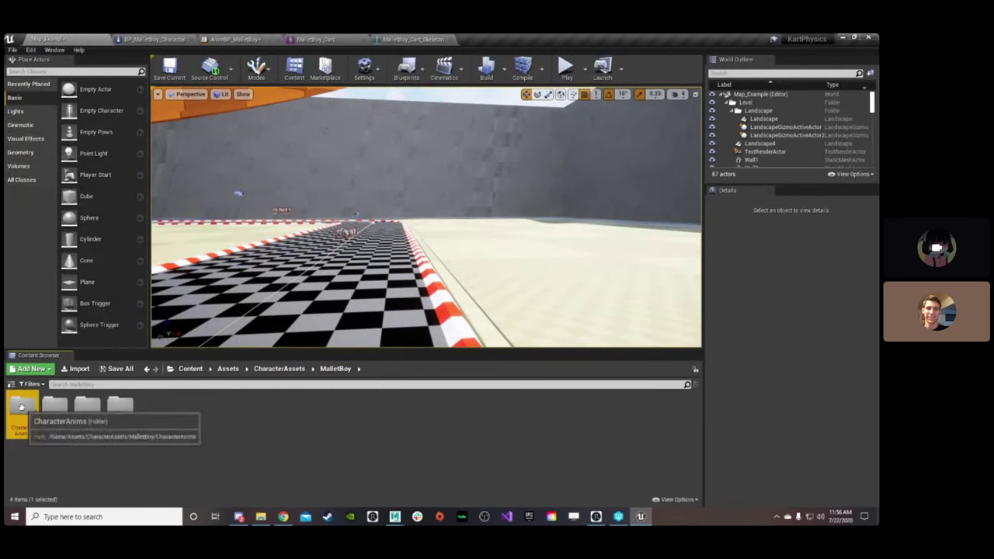
{"action": "double_click", "coordinate": [21, 408]}
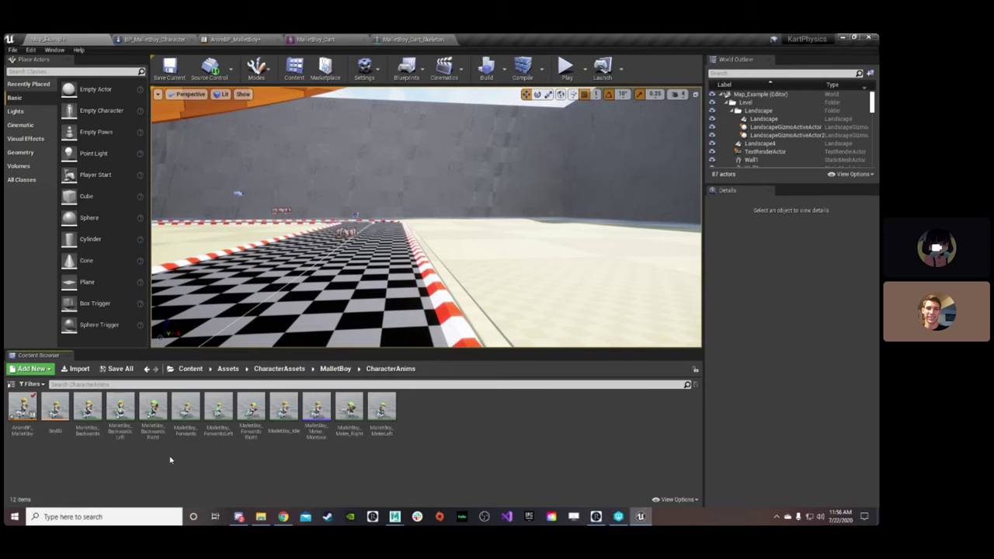
{"action": "left_click", "coordinate": [58, 411]}
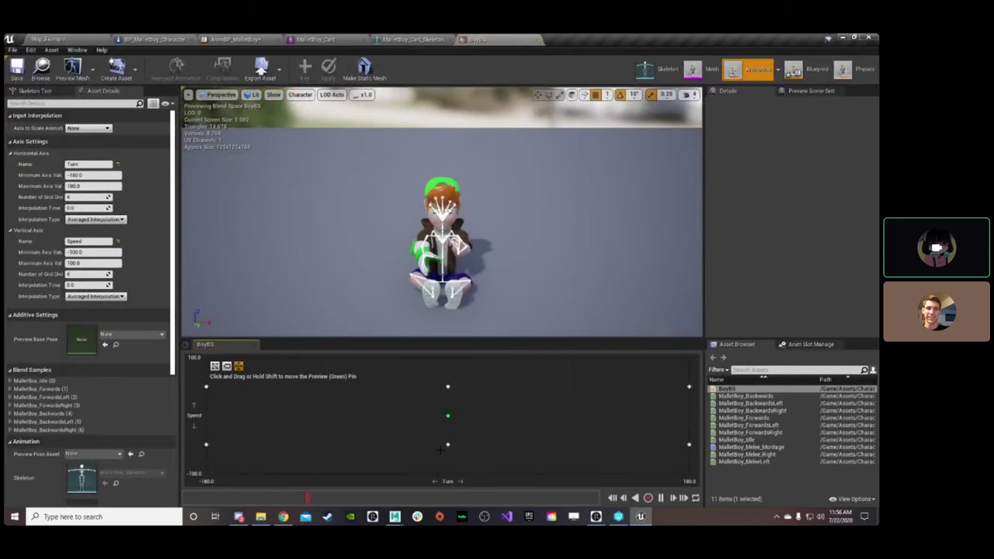
Preview BoyBS at different Turn and Speed values, examining the character's leaning poses from the front and side.
{"action": "left_click_drag", "start_coordinate": [448, 416], "coordinate": [452, 413]}
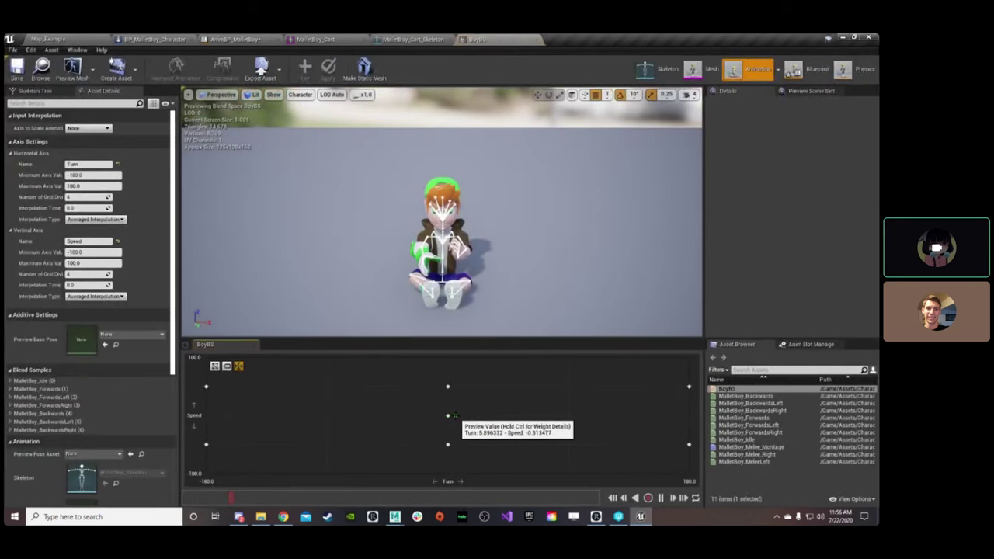
{"action": "left_click_drag", "start_coordinate": [454, 303], "coordinate": [326, 296], "text": "alt"}
{"action": "right_click_drag", "start_coordinate": [327, 295], "coordinate": [326, 334]}
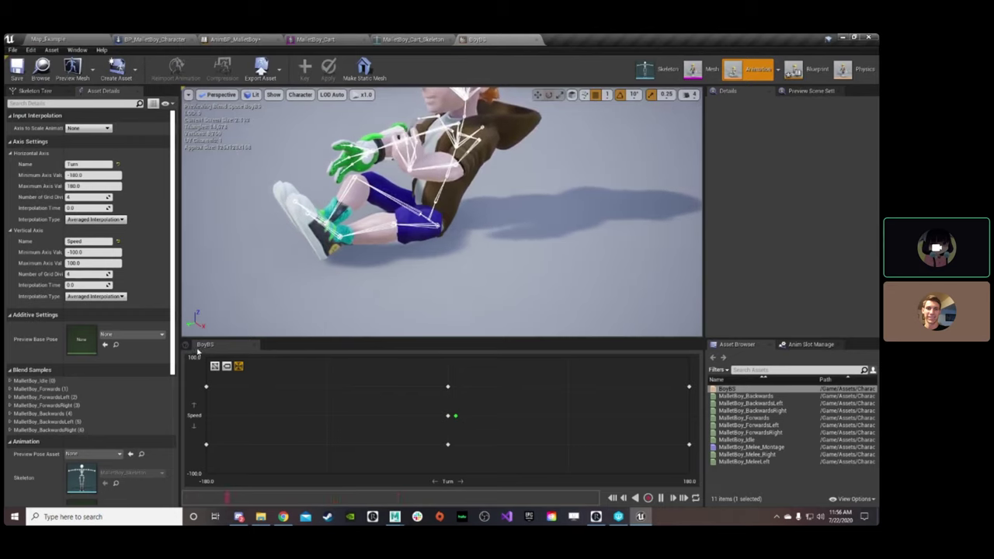
{"action": "right_click_drag", "start_coordinate": [455, 295], "coordinate": [543, 257]}
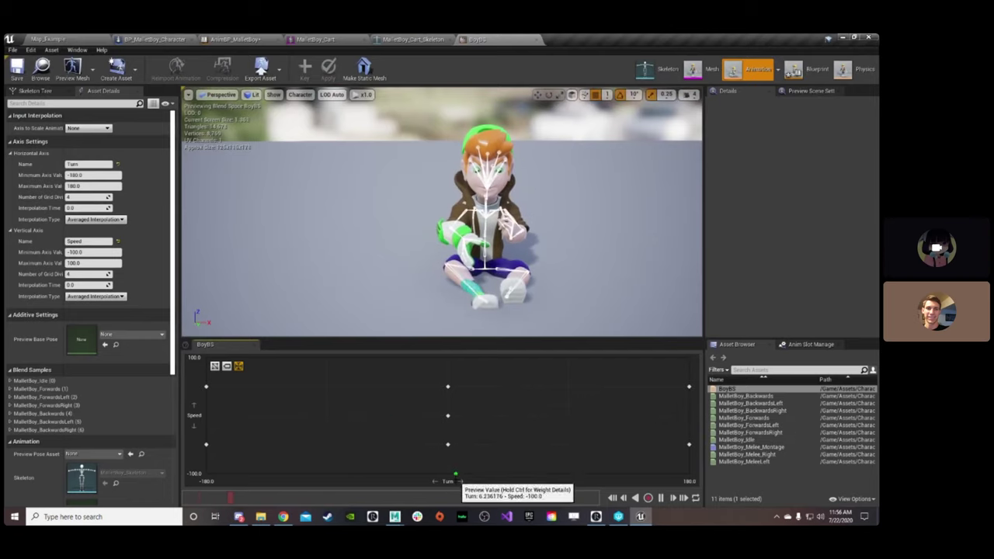
{"action": "mouse_move", "coordinate": [488, 261]}
{"action": "right_mouse_down"}
{"action": "mouse_move", "coordinate": [590, 217]}
{"action": "mouse_move", "coordinate": [488, 261]}
{"action": "right_mouse_up"}
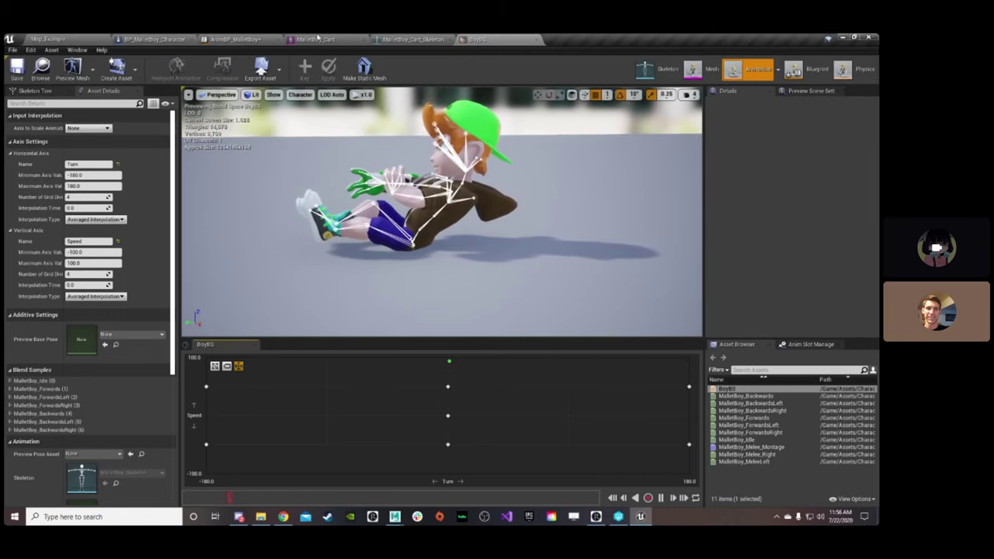
Open the CartBS blend space from MalletBoy's VehicleAnims folder.
{"action": "left_click", "coordinate": [94, 38]}
{"action": "left_click", "coordinate": [336, 369]}
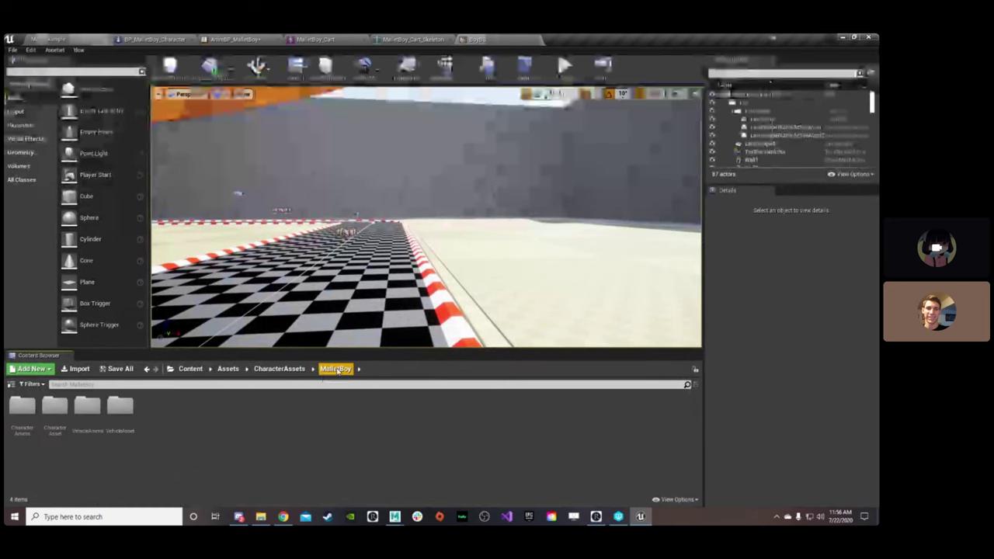
{"action": "double_click", "coordinate": [87, 406]}
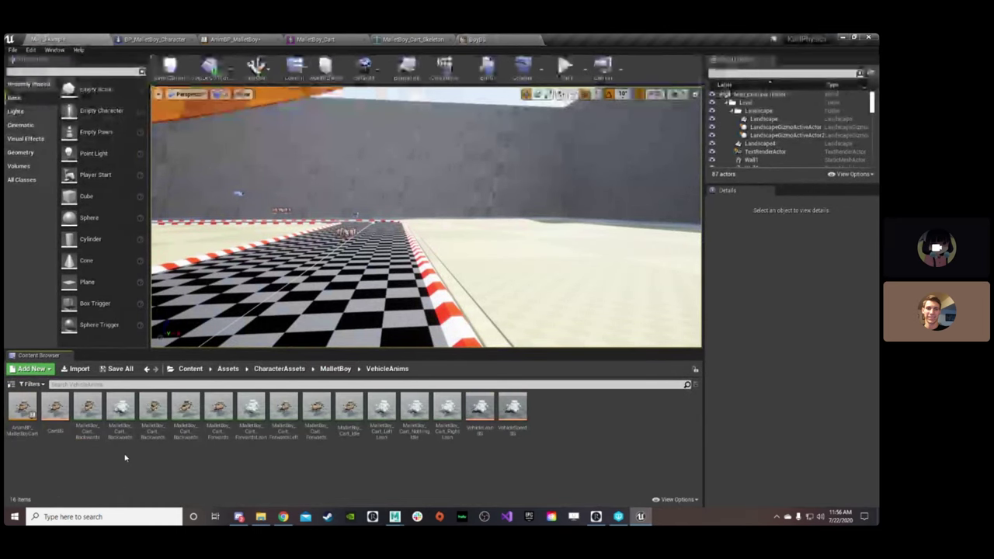
{"action": "double_click", "coordinate": [55, 408]}
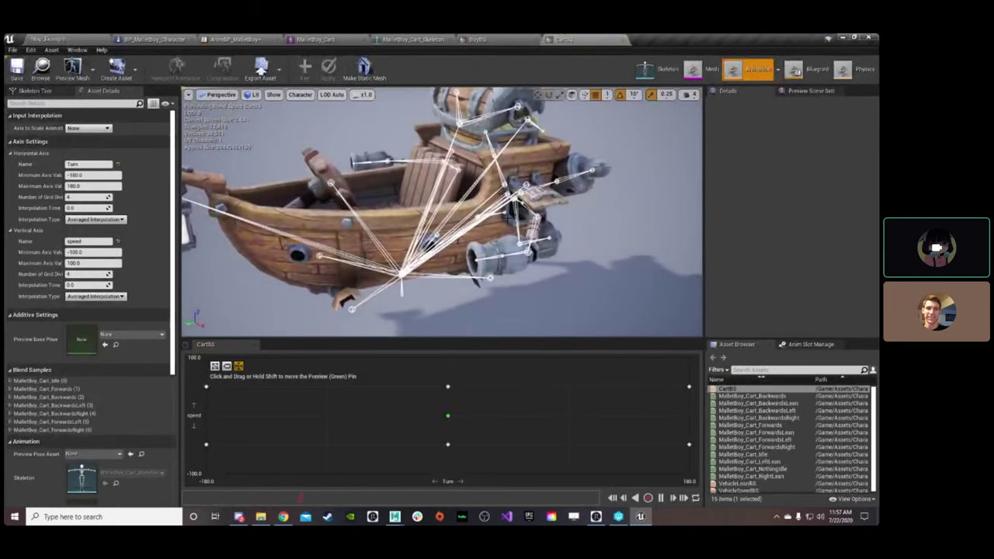
Set the bone drawing to None in the CartBS preview so the cart mesh is seen without its skeleton.
{"action": "left_click", "coordinate": [272, 93]}
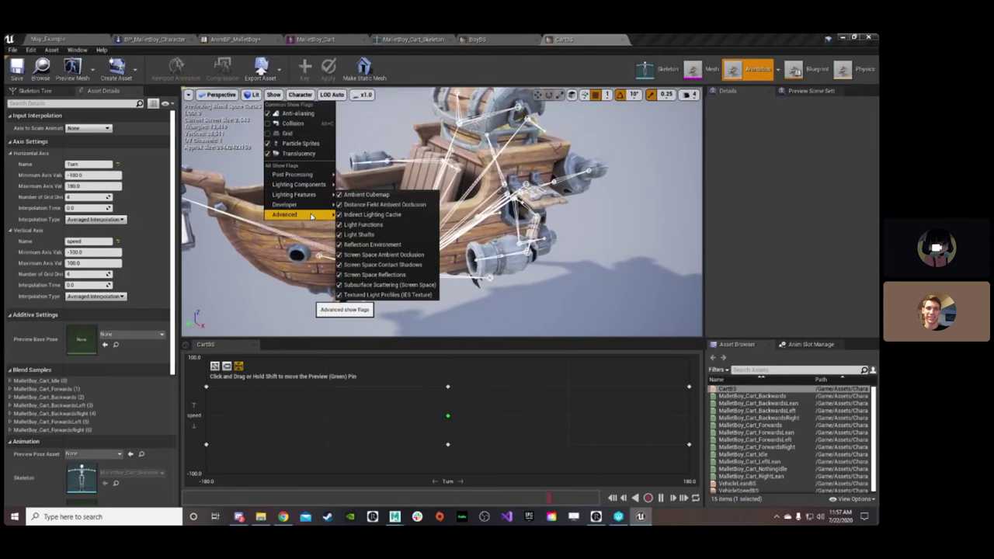
{"action": "left_click", "coordinate": [300, 94]}
{"action": "mouse_move", "coordinate": [317, 136]}
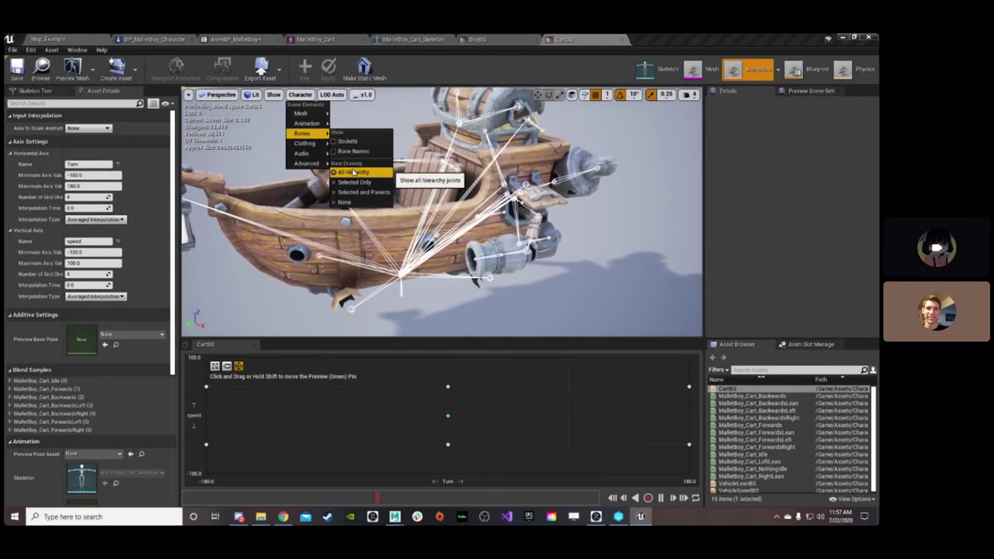
{"action": "left_click", "coordinate": [344, 201]}
{"action": "scroll", "coordinate": [417, 206], "scroll_direction": "down", "scroll_amount": 3}
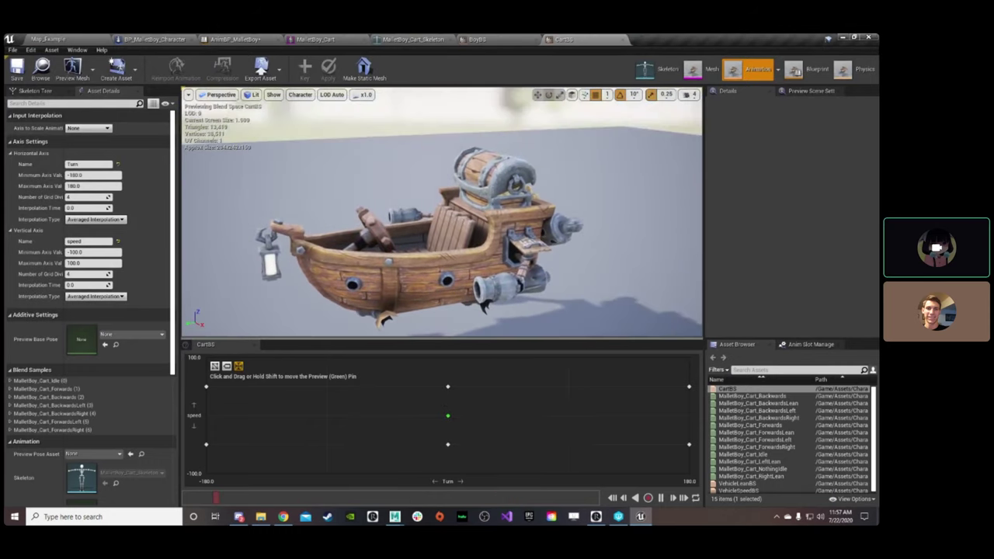
Preview CartBS across its turn and speed axes, examining the front wheels, steering wheel and cart body.
{"action": "left_click_drag", "start_coordinate": [322, 306], "coordinate": [528, 319], "text": "alt"}
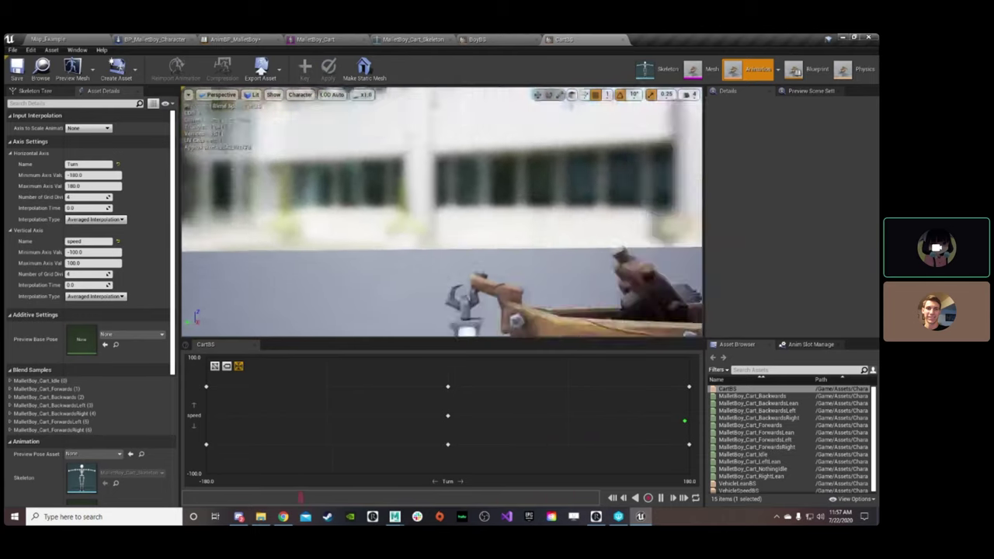
{"action": "left_click_drag", "start_coordinate": [311, 284], "coordinate": [441, 336], "text": "alt"}
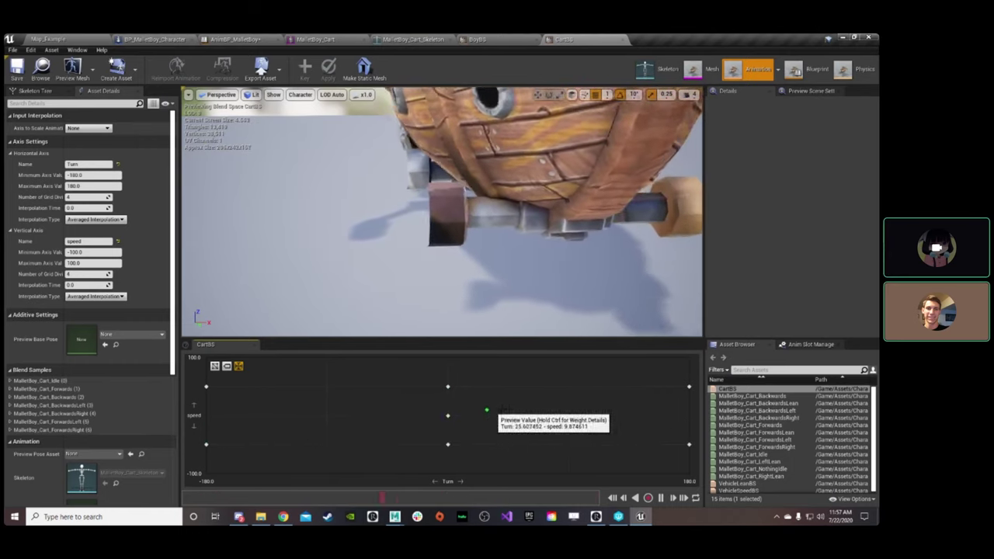
{"action": "left_click_drag", "start_coordinate": [497, 257], "coordinate": [442, 287], "text": "alt"}
{"action": "right_click_drag", "start_coordinate": [519, 259], "coordinate": [471, 202]}
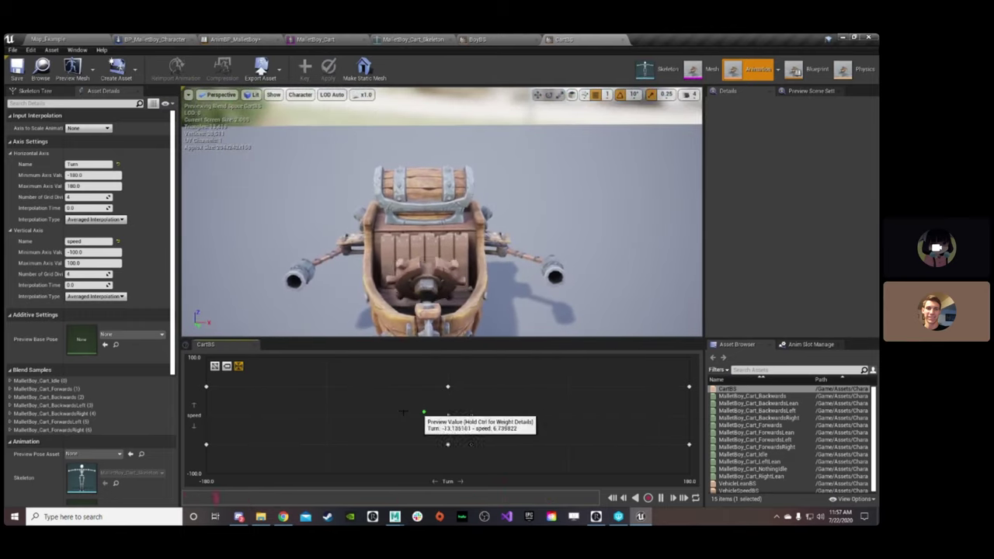
{"action": "left_click_drag", "start_coordinate": [501, 286], "coordinate": [580, 346]}
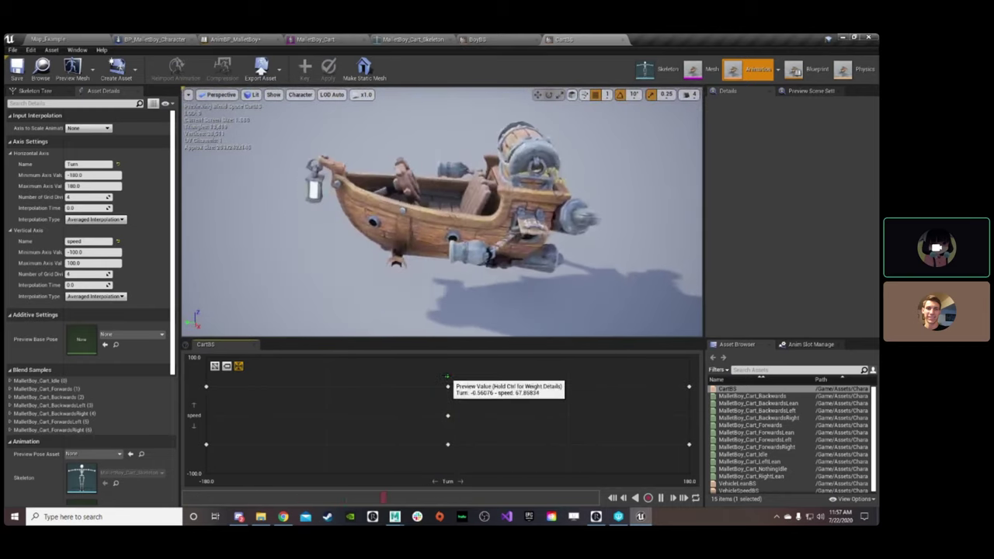
Compare the forward-speed preview of BoyBS with that of CartBS, viewing the cart from its front corner.
{"action": "left_click", "coordinate": [475, 39]}
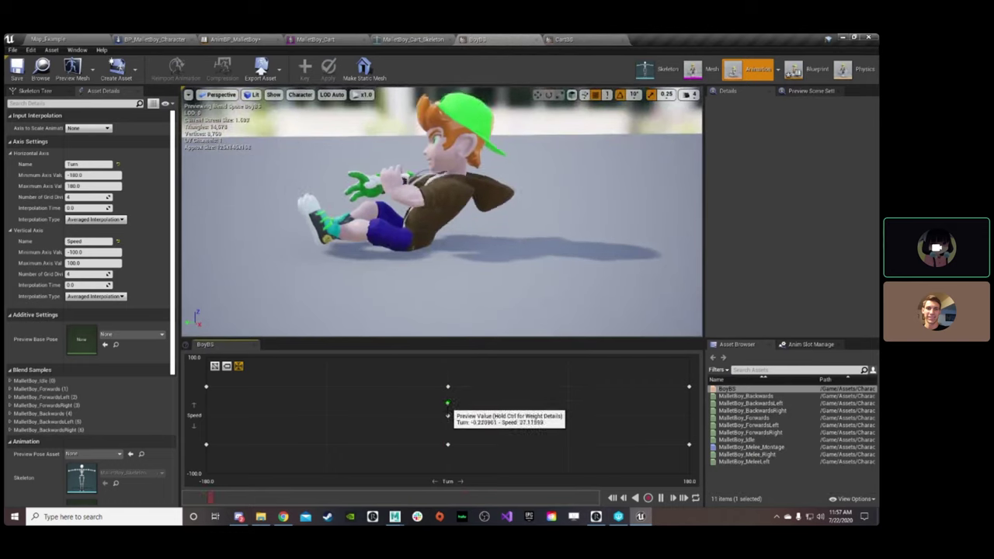
{"action": "left_click", "coordinate": [570, 38]}
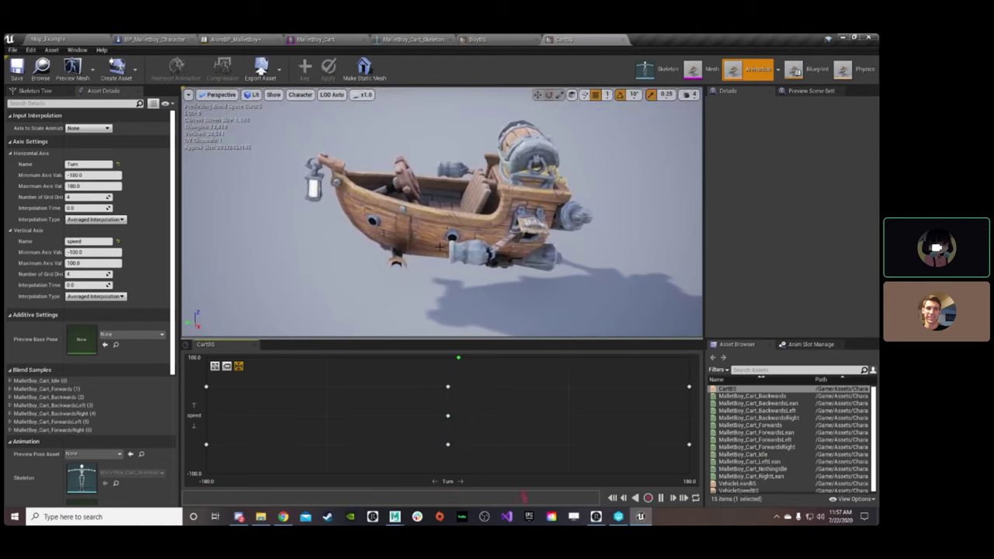
{"action": "right_click_drag", "start_coordinate": [440, 247], "coordinate": [403, 233]}
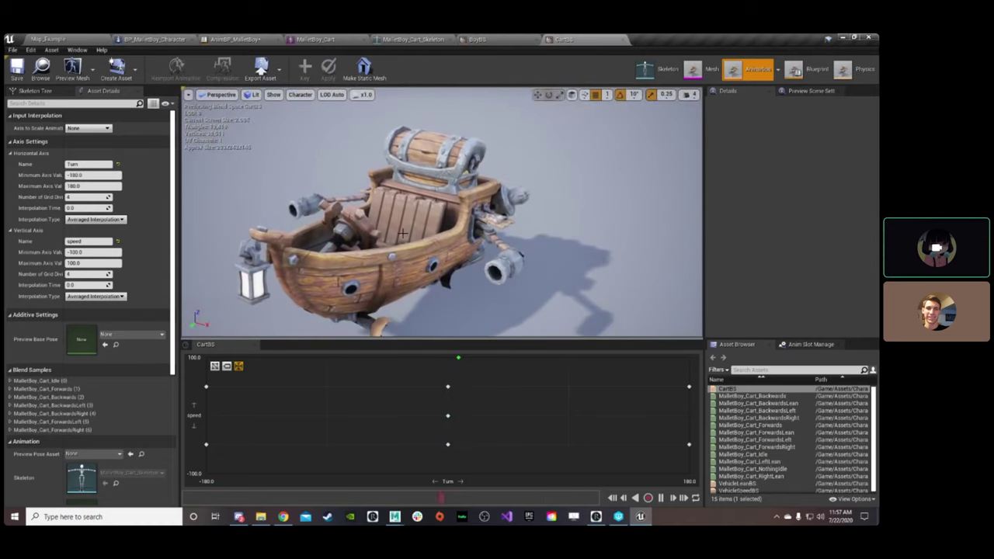
Return to the AnimBP_MalletBoy AnimGraph and select the PlayeRate variable feeding BoyBS to inspect its default value.
{"action": "left_click", "coordinate": [233, 38]}
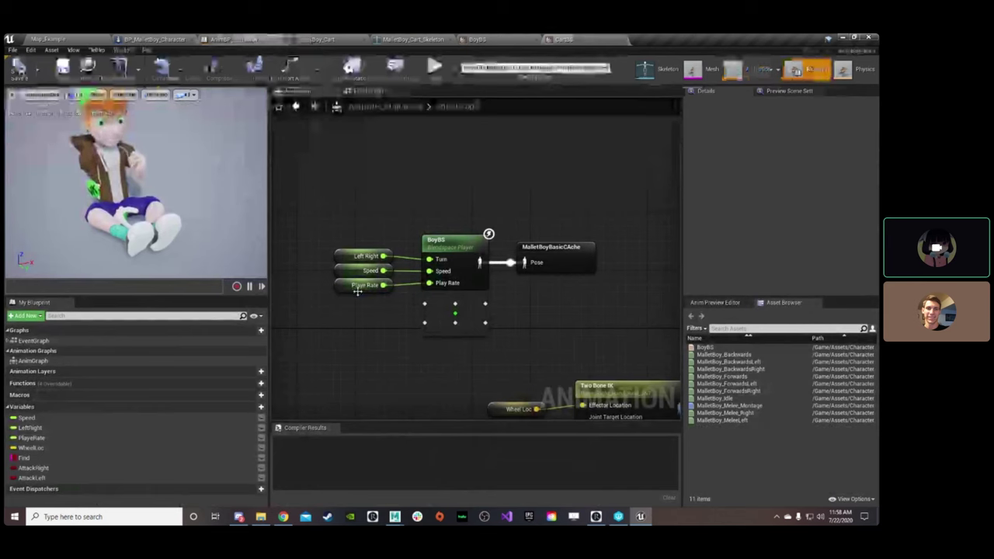
{"action": "mouse_move", "coordinate": [344, 285]}
{"action": "left_mouse_down"}
{"action": "mouse_move", "coordinate": [347, 303]}
{"action": "mouse_move", "coordinate": [348, 285]}
{"action": "left_mouse_up"}
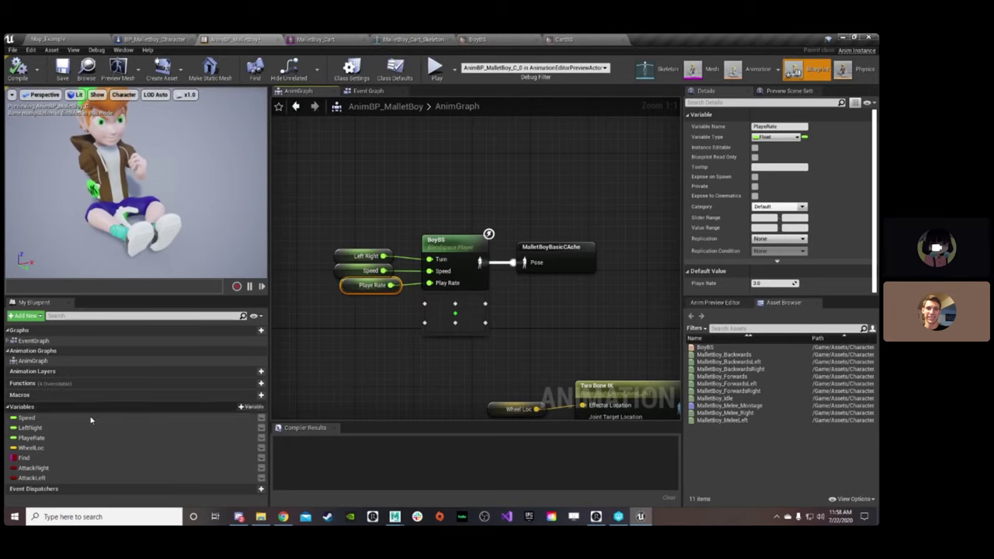
{"action": "left_click", "coordinate": [35, 439]}
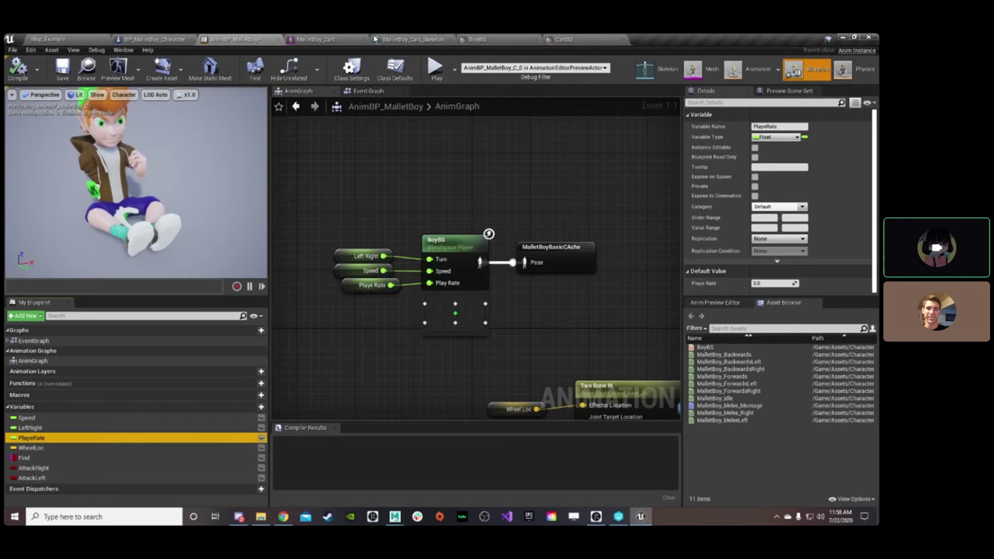
Search the BoyBS blend space's asset details for a play rate setting, from the axis settings to the thumbnail options.
{"action": "left_click", "coordinate": [314, 38]}
{"action": "left_click", "coordinate": [412, 39]}
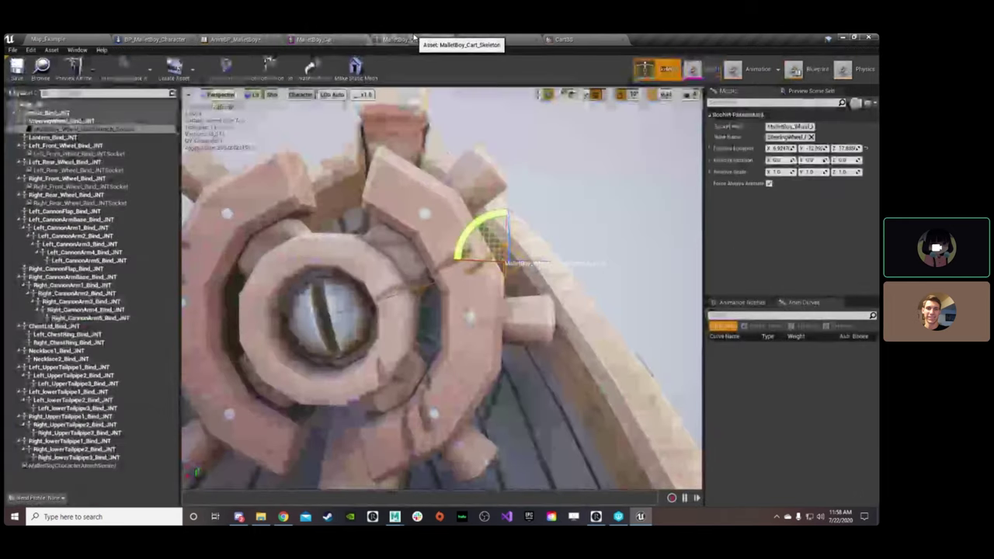
{"action": "left_click", "coordinate": [151, 39]}
{"action": "left_click", "coordinate": [477, 39]}
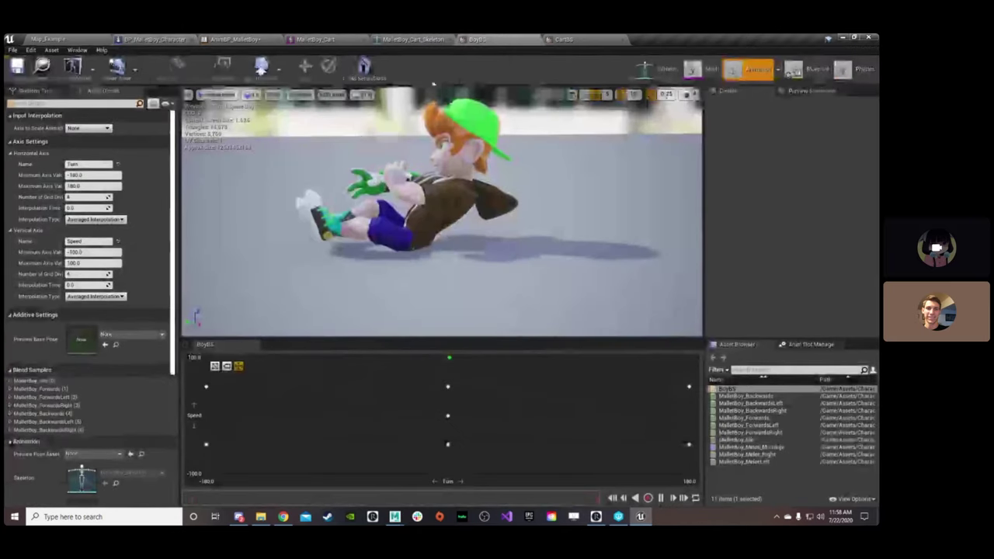
{"action": "scroll", "coordinate": [111, 406], "scroll_direction": "down", "scroll_amount": 4}
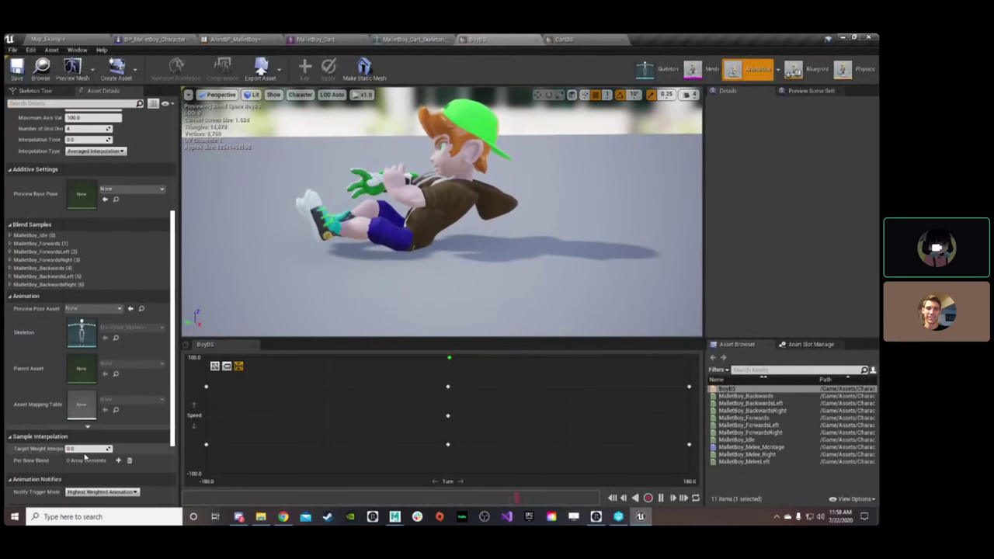
{"action": "scroll", "coordinate": [27, 427], "scroll_direction": "up", "scroll_amount": 6}
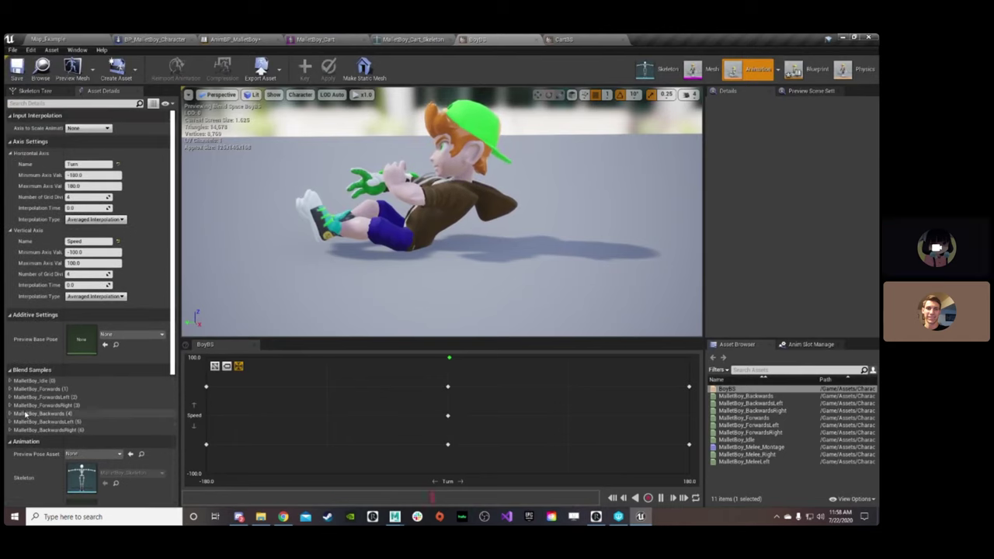
{"action": "scroll", "coordinate": [27, 426], "scroll_direction": "down", "scroll_amount": 6}
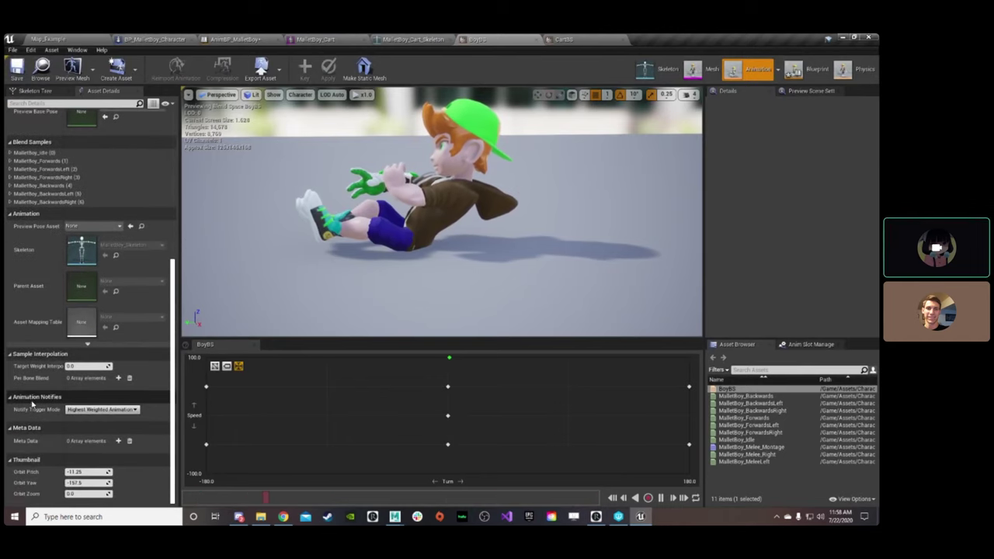
{"action": "scroll", "coordinate": [31, 404], "scroll_direction": "up", "scroll_amount": 6}
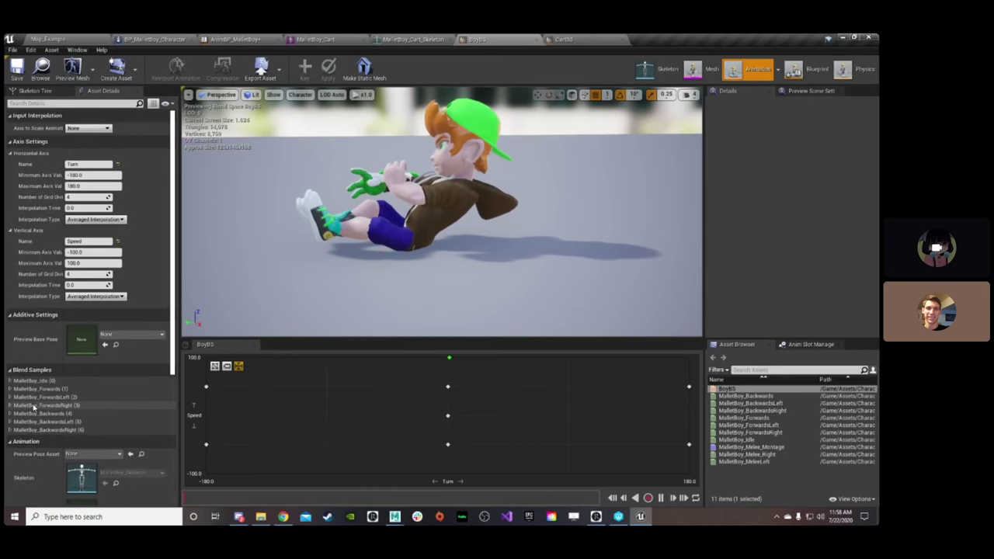
Return to the AnimBP_MalletBoy AnimGraph and inspect the BoyBS node's Play Rate input and its blend space player settings.
{"action": "left_click", "coordinate": [587, 38]}
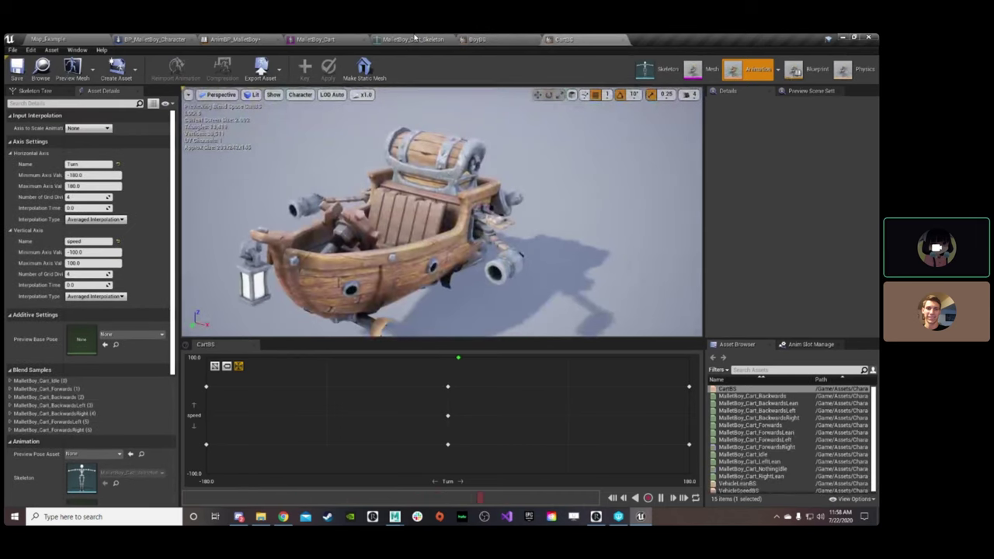
{"action": "left_click", "coordinate": [411, 39]}
{"action": "left_click", "coordinate": [240, 39]}
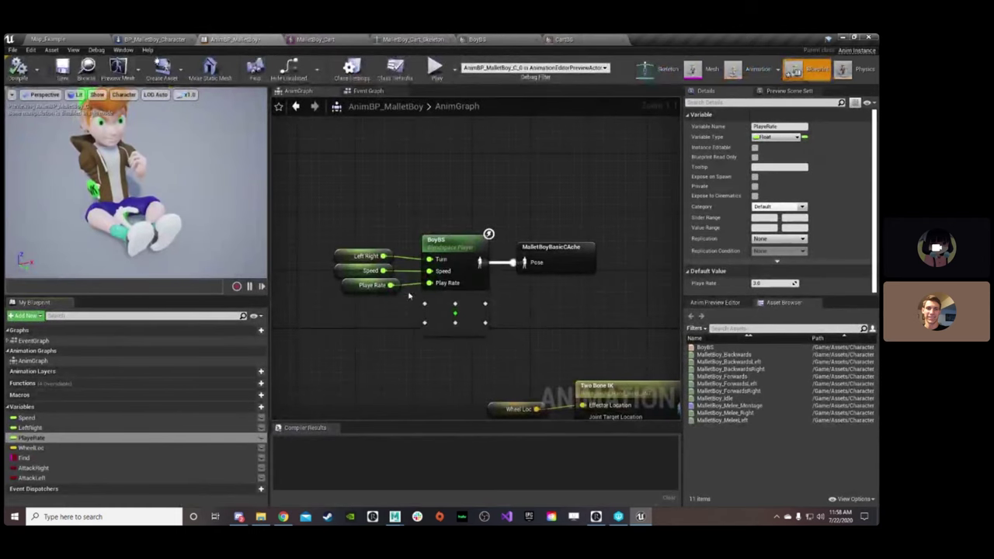
{"action": "mouse_move", "coordinate": [462, 288]}
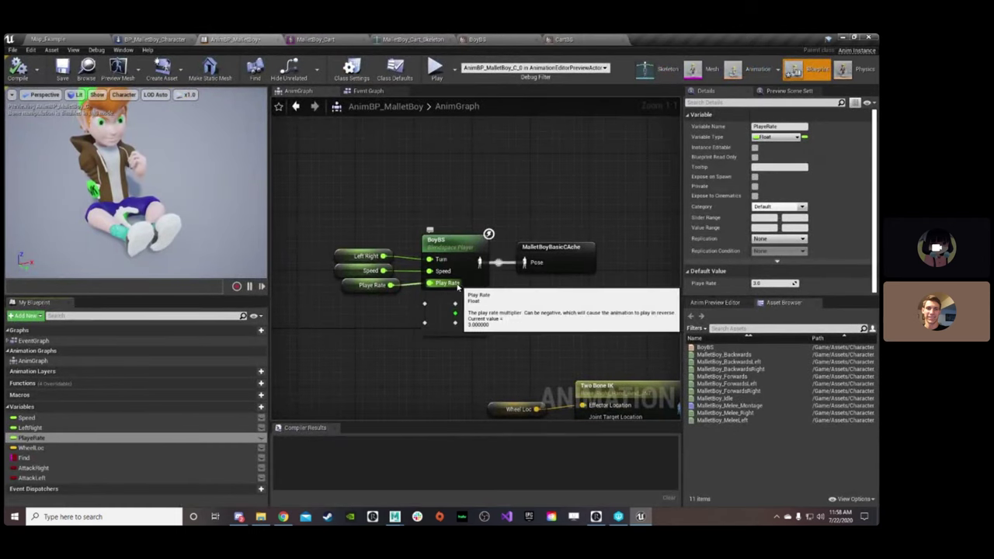
{"action": "right_click", "coordinate": [469, 284]}
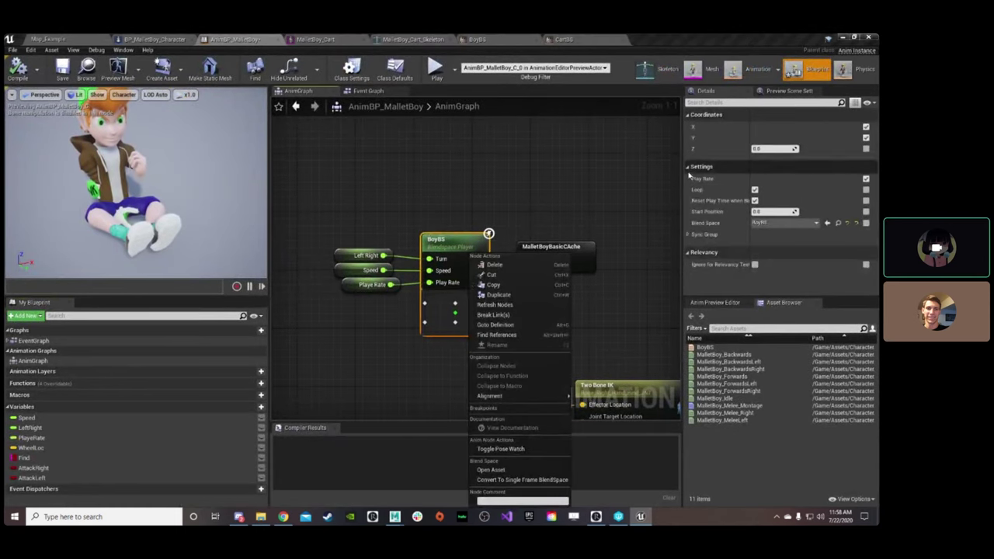
{"action": "left_click", "coordinate": [469, 238]}
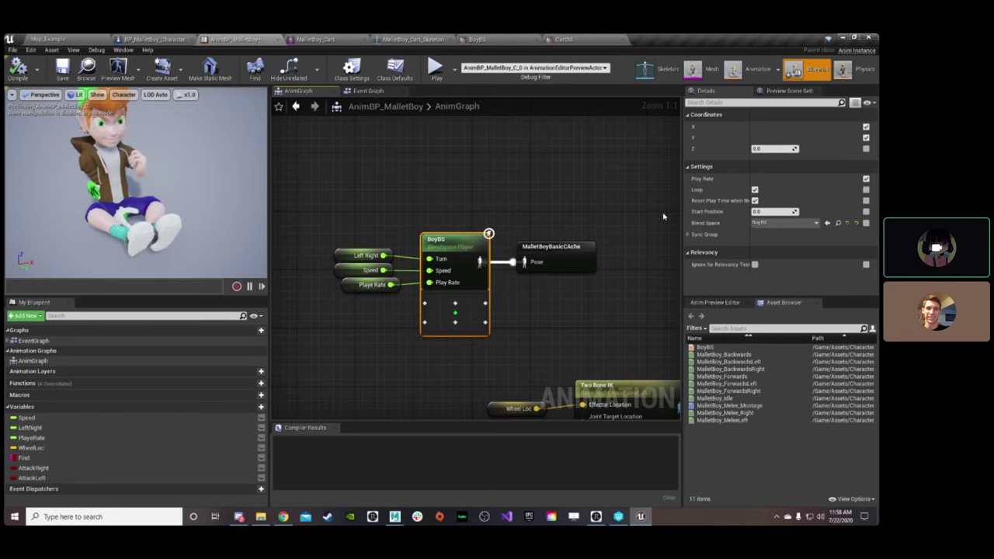
Preview the BoyBS blend space from forward speed towards the grid centre and return to the AnimGraph.
{"action": "left_click", "coordinate": [477, 38]}
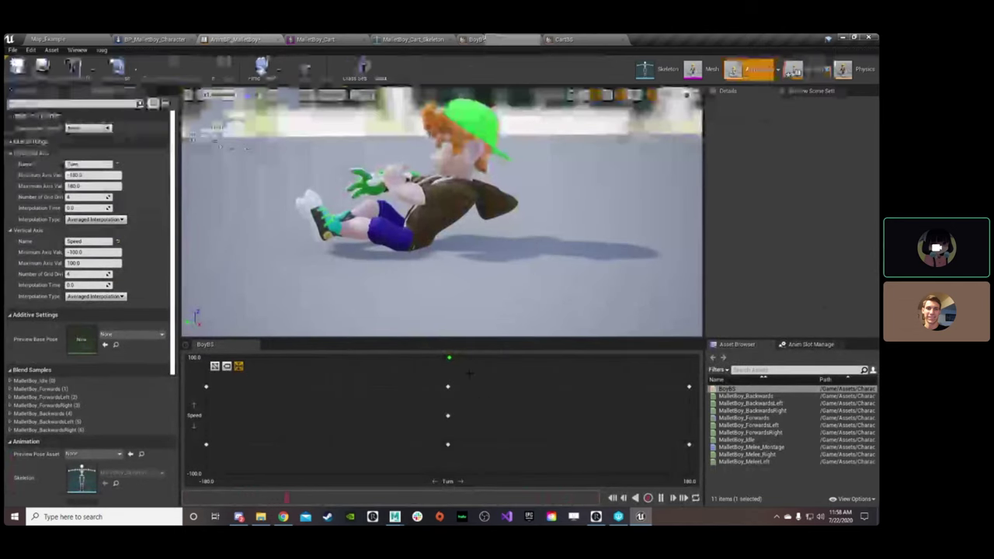
{"action": "left_click_drag", "start_coordinate": [456, 360], "coordinate": [397, 418]}
{"action": "left_click", "coordinate": [233, 39]}
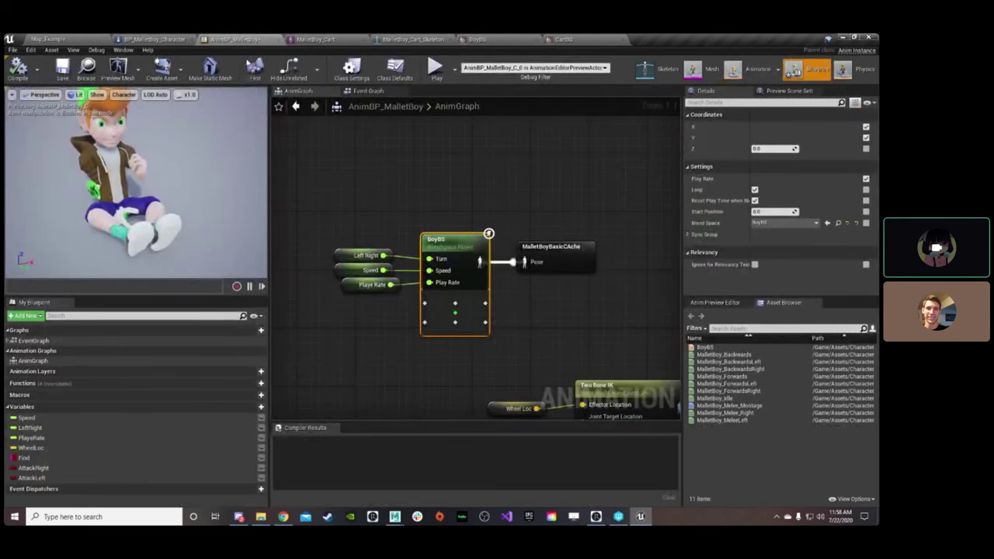
Add a new save cached pose node below the MalletBoyBasicCAche node.
{"action": "left_click", "coordinate": [548, 253]}
{"action": "right_click", "coordinate": [556, 296]}
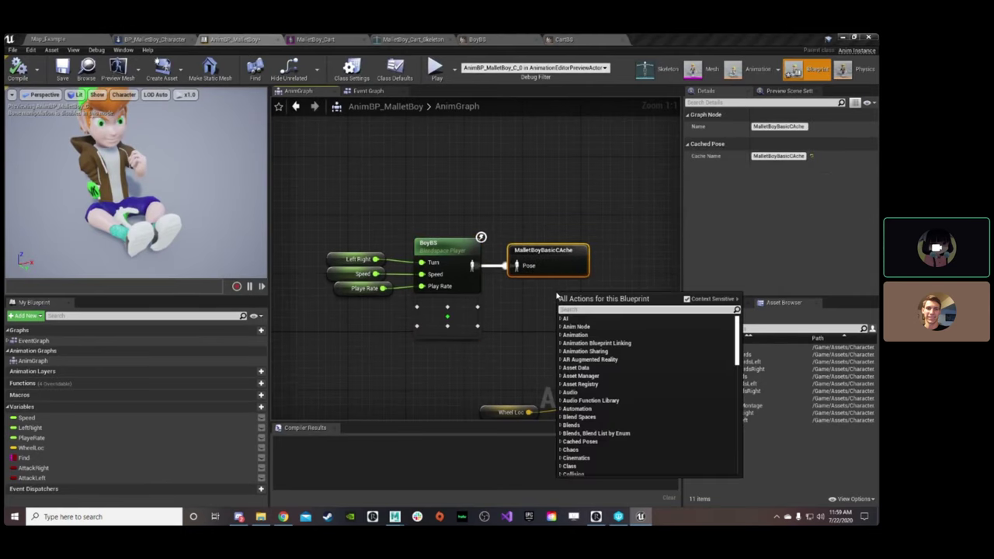
{"action": "type", "text": "cache"}
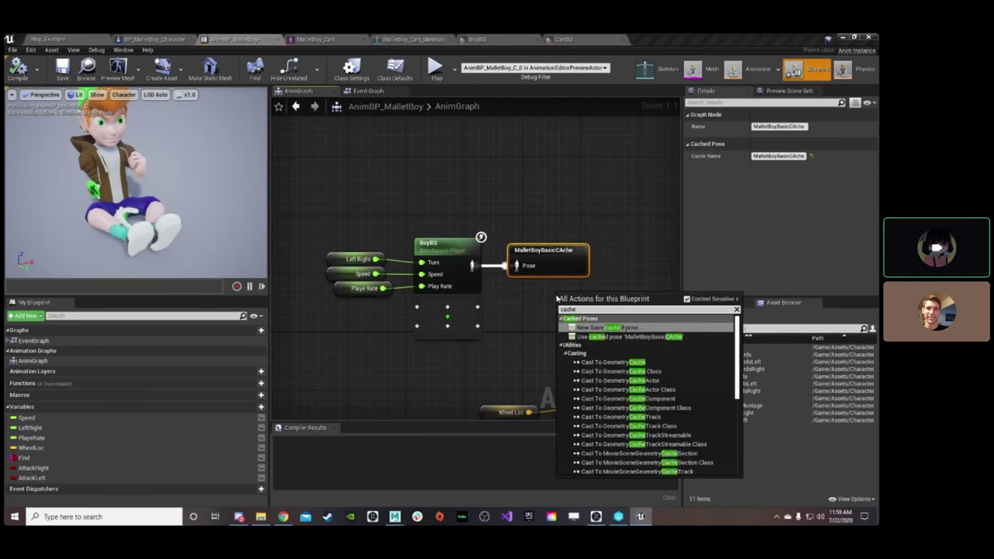
{"action": "left_click", "coordinate": [623, 327]}
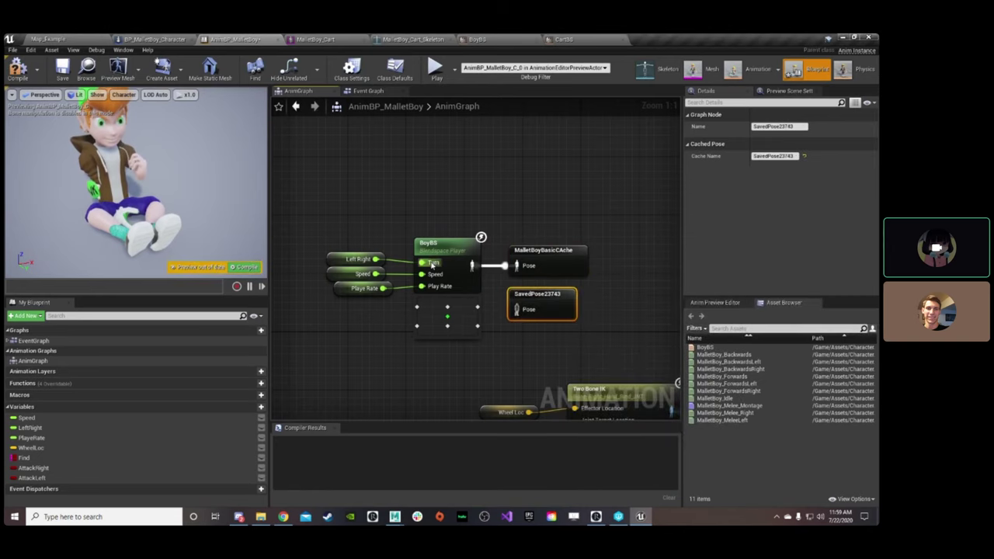
Delete the newly added save cached pose node from the AnimGraph.
{"action": "left_click", "coordinate": [543, 297]}
{"action": "key", "text": "BackSpace"}
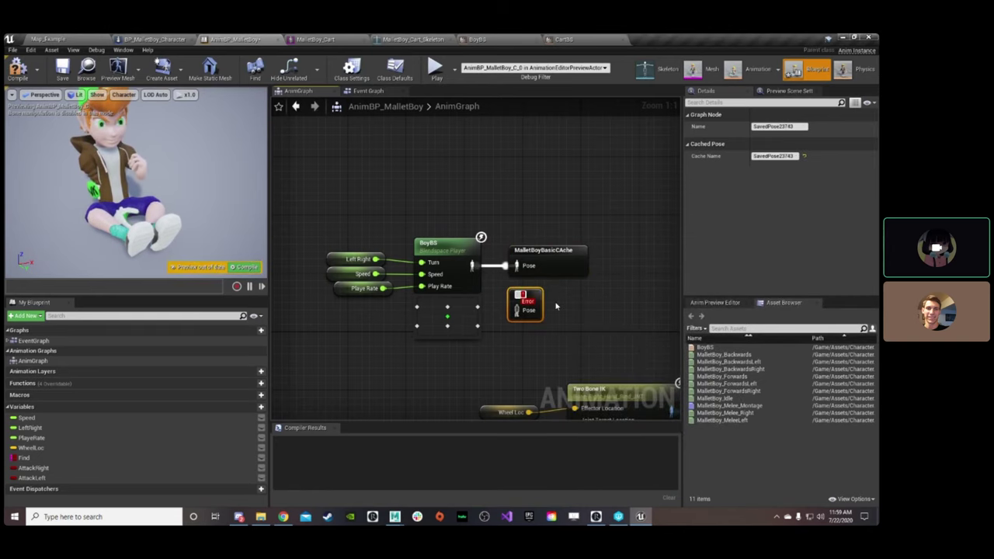
{"action": "left_click", "coordinate": [557, 306]}
{"action": "left_click", "coordinate": [518, 299]}
{"action": "key", "text": "Delete"}
Trace the MalletBoyBasicCAche pose from its use node back to its source and on through MeleeSlot and Local To Component.
{"action": "right_click_drag", "start_coordinate": [542, 329], "coordinate": [636, 153]}
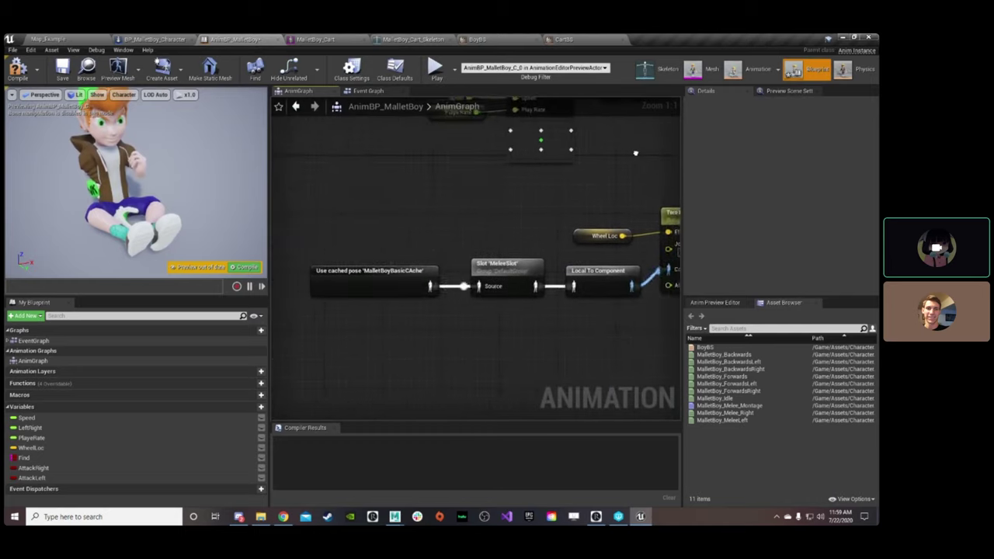
{"action": "double_click", "coordinate": [384, 275]}
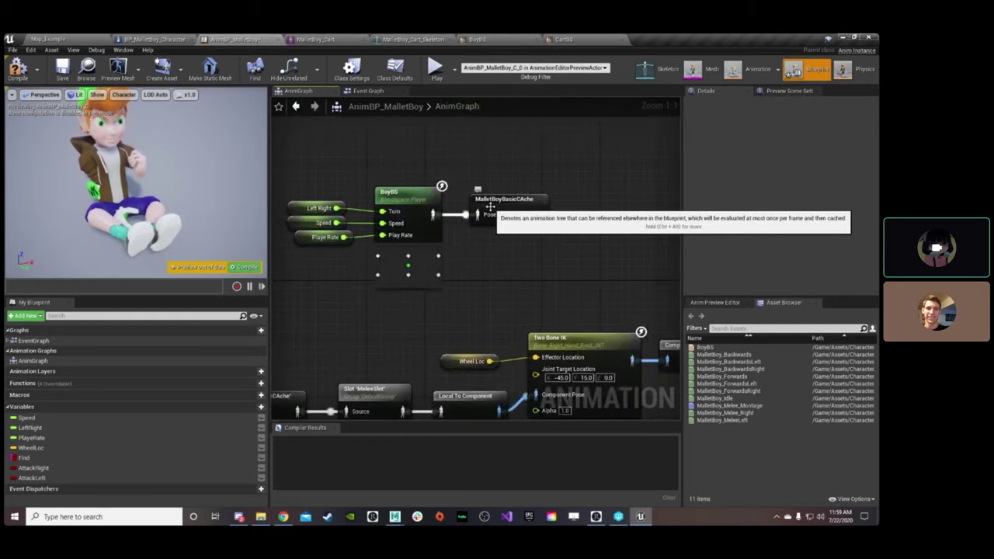
{"action": "right_click_drag", "start_coordinate": [490, 206], "coordinate": [630, 128]}
{"action": "right_click_drag", "start_coordinate": [526, 261], "coordinate": [373, 207]}
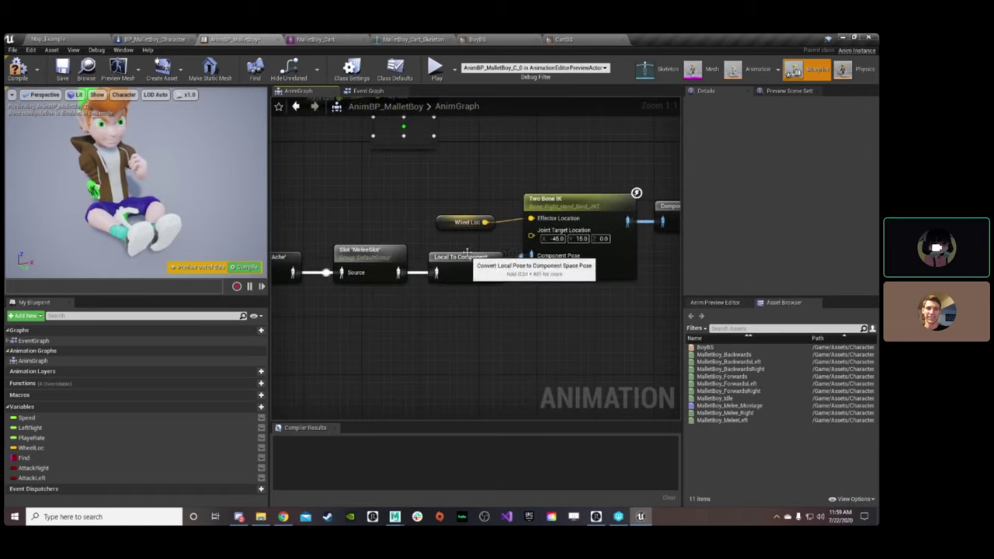
{"action": "right_click_drag", "start_coordinate": [466, 251], "coordinate": [355, 257]}
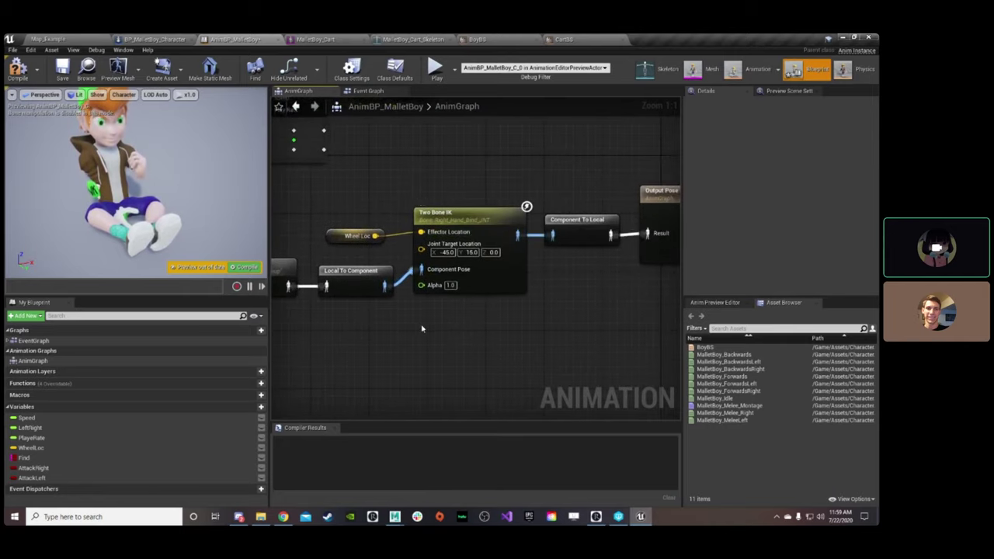
Examine the Two Bone IK node's details, from the IK bone and effector space to the joint target and alpha settings.
{"action": "left_click", "coordinate": [468, 224]}
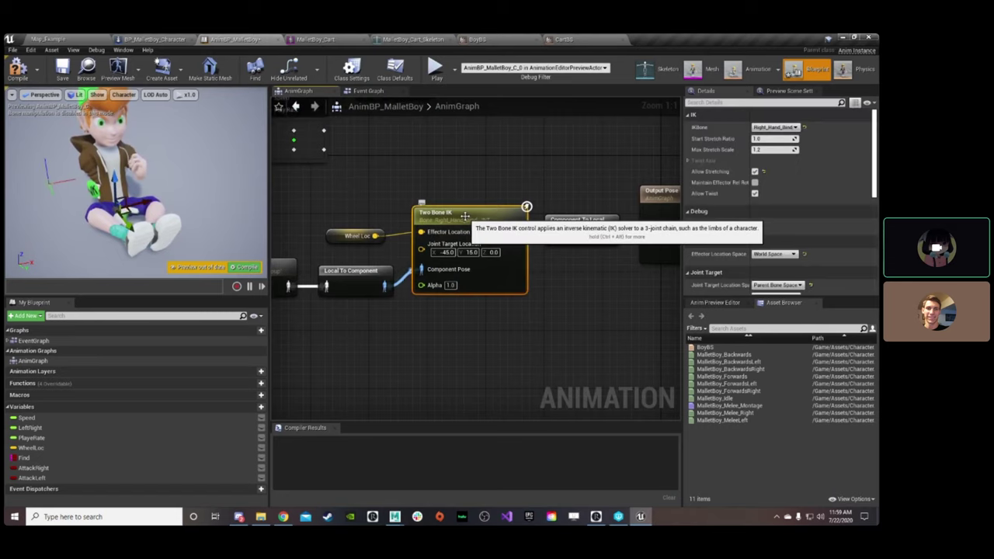
{"action": "scroll", "coordinate": [807, 202], "scroll_direction": "down", "scroll_amount": 5}
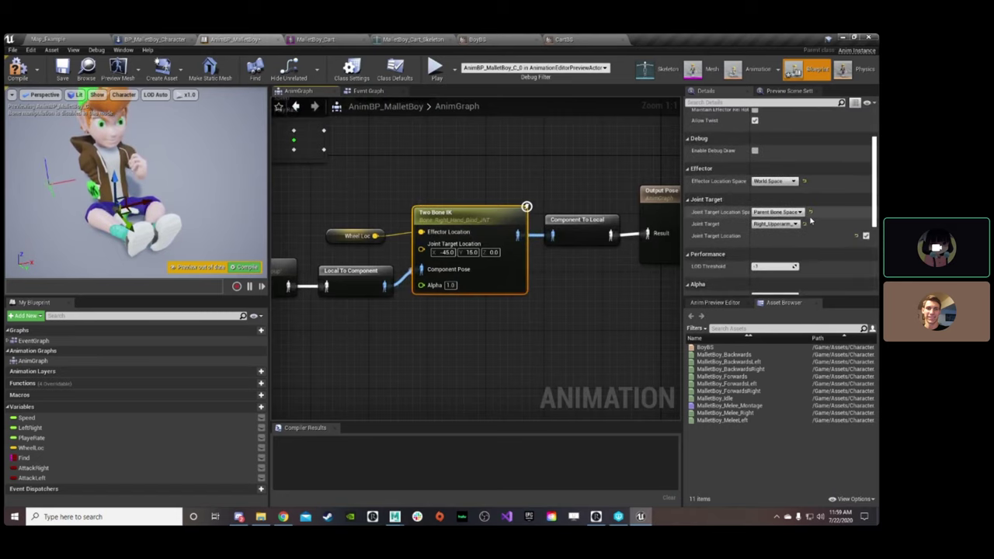
{"action": "scroll", "coordinate": [776, 186], "scroll_direction": "up", "scroll_amount": 1}
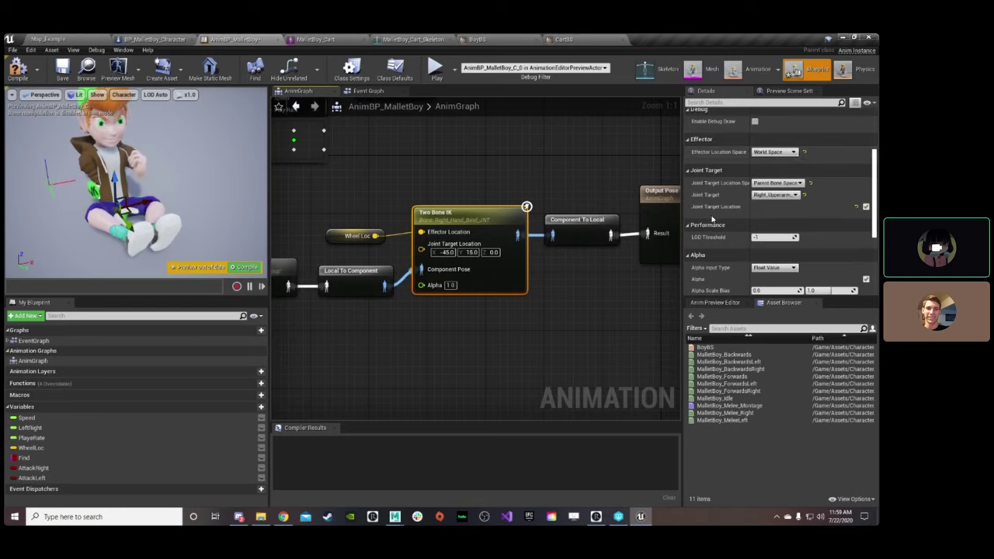
{"action": "scroll", "coordinate": [715, 222], "scroll_direction": "down", "scroll_amount": 6}
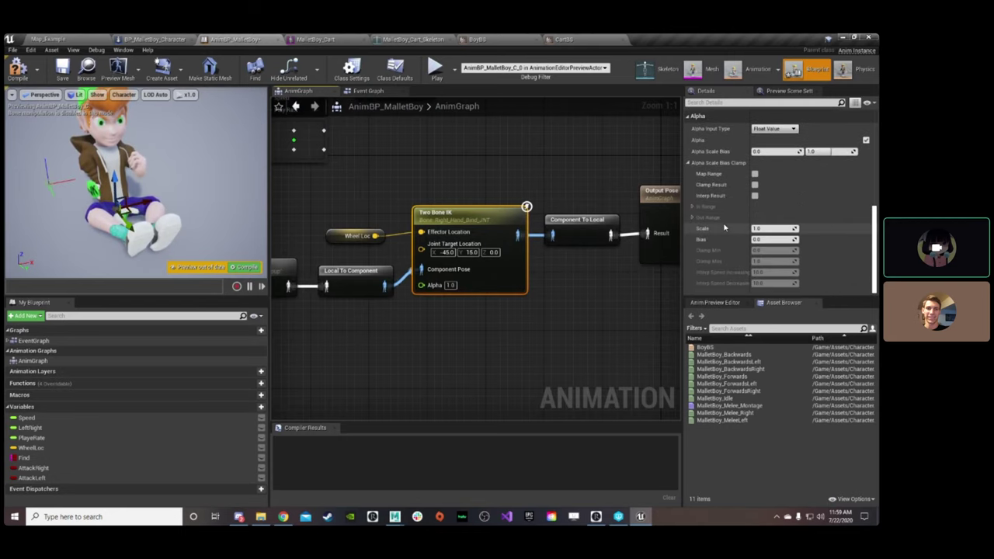
{"action": "scroll", "coordinate": [724, 227], "scroll_direction": "up", "scroll_amount": 10}
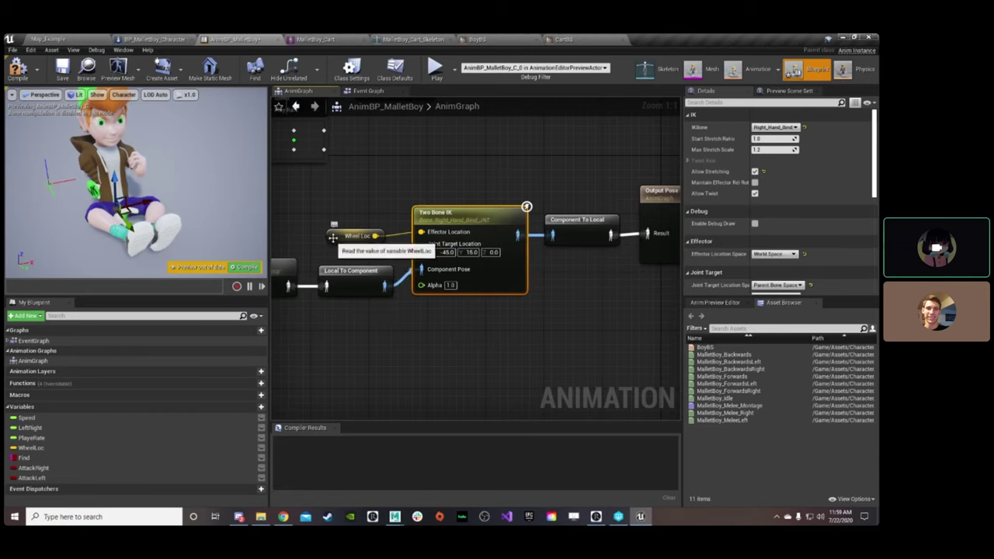
Inspect the WheelLoc variable feeding the IK effector location and follow the chain to the Output Pose node.
{"action": "left_click_drag", "start_coordinate": [342, 237], "coordinate": [334, 244]}
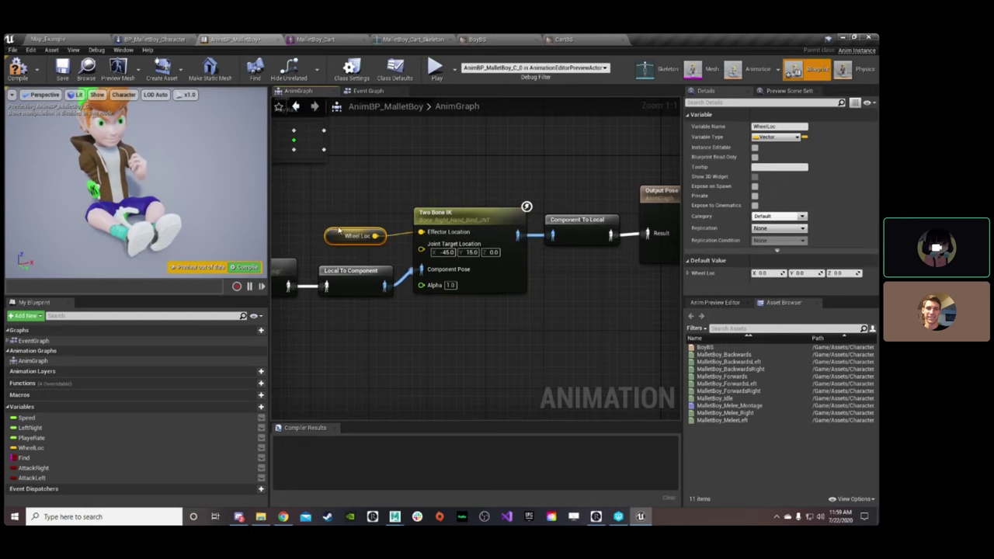
{"action": "right_click_drag", "start_coordinate": [371, 378], "coordinate": [436, 237]}
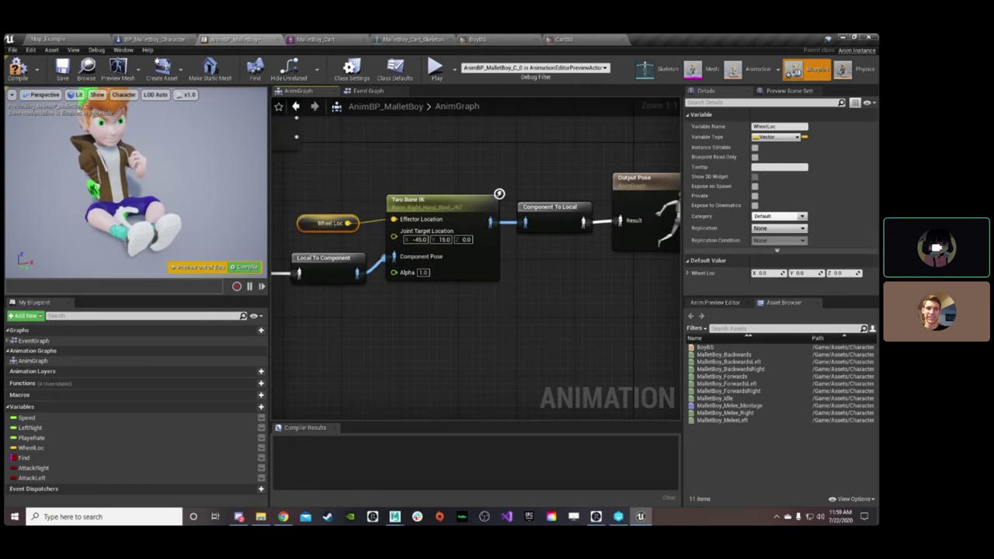
{"action": "right_click_drag", "start_coordinate": [639, 194], "coordinate": [511, 222]}
{"action": "mouse_move", "coordinate": [523, 214]}
{"action": "left_mouse_down"}
{"action": "mouse_move", "coordinate": [545, 208]}
{"action": "mouse_move", "coordinate": [536, 215]}
{"action": "left_mouse_up"}
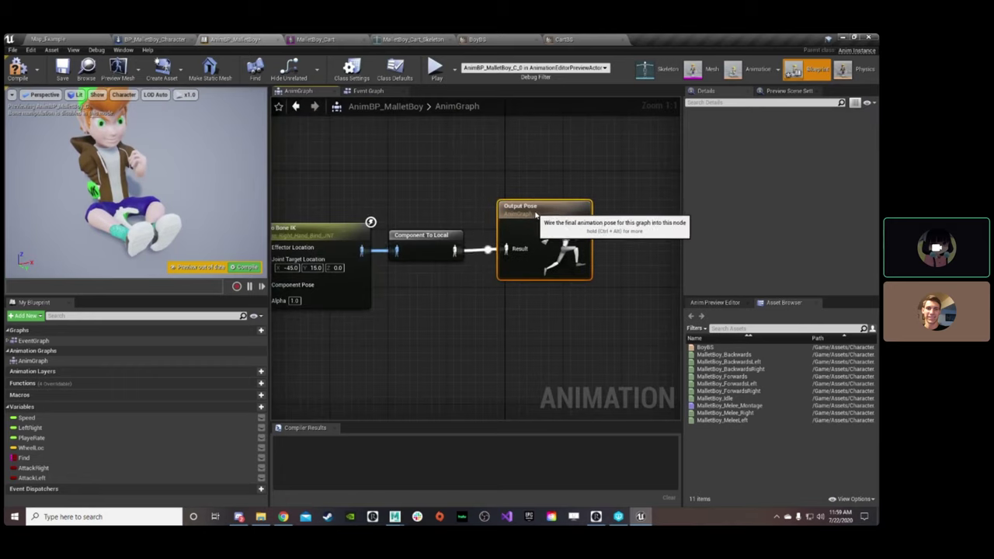
Review the pose chain backwards from Output Pose through Two Bone IK and MeleeSlot to the BoyBS blend space.
{"action": "right_click_drag", "start_coordinate": [405, 229], "coordinate": [541, 224]}
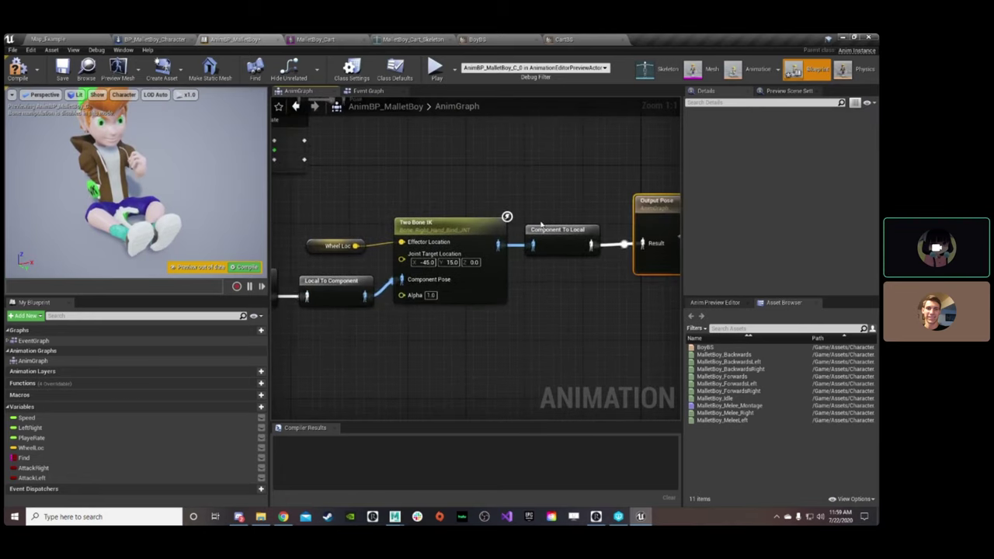
{"action": "right_click_drag", "start_coordinate": [419, 195], "coordinate": [654, 176]}
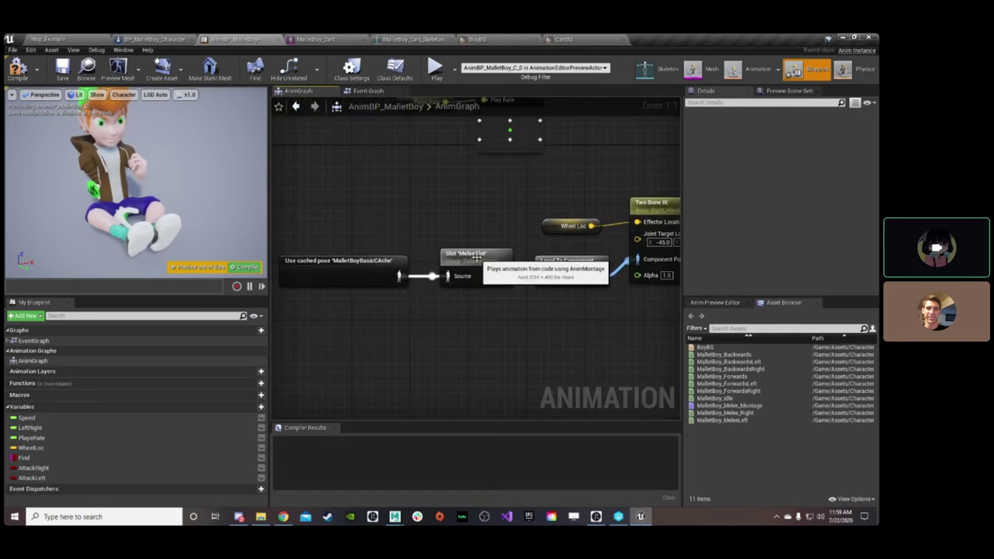
{"action": "right_click_drag", "start_coordinate": [567, 309], "coordinate": [525, 420]}
{"action": "right_click_drag", "start_coordinate": [533, 368], "coordinate": [481, 313]}
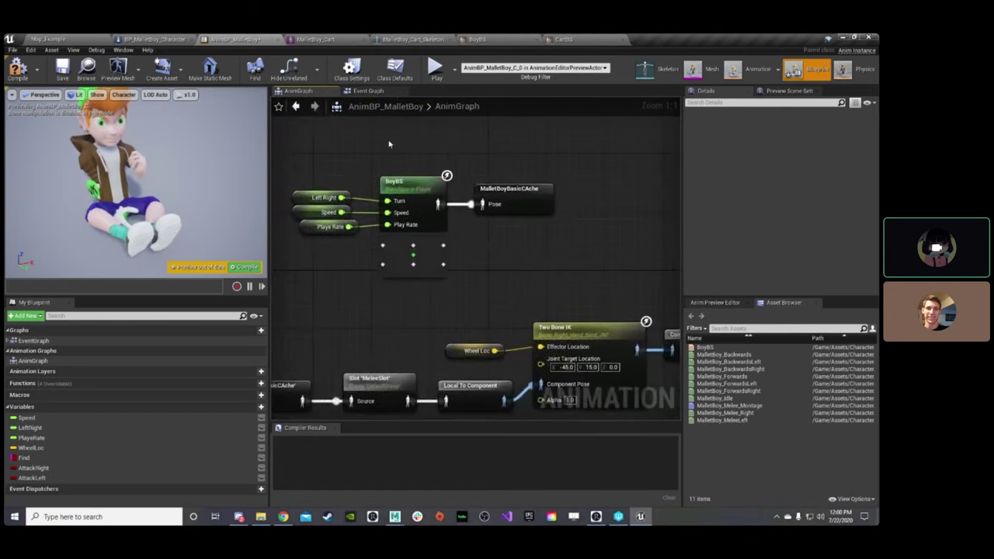